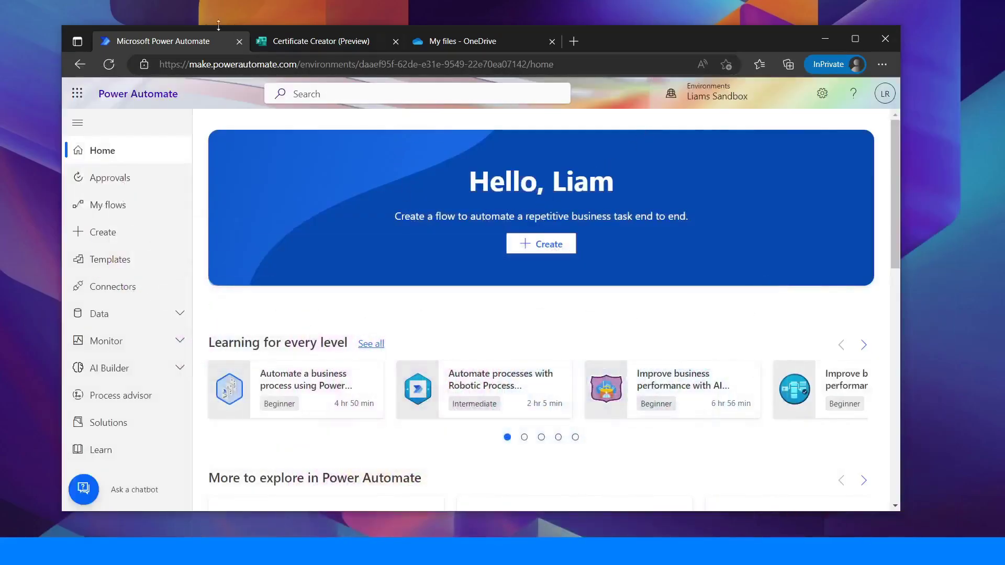
Start creating a new flow from the Power Automate home page
click(77, 93)
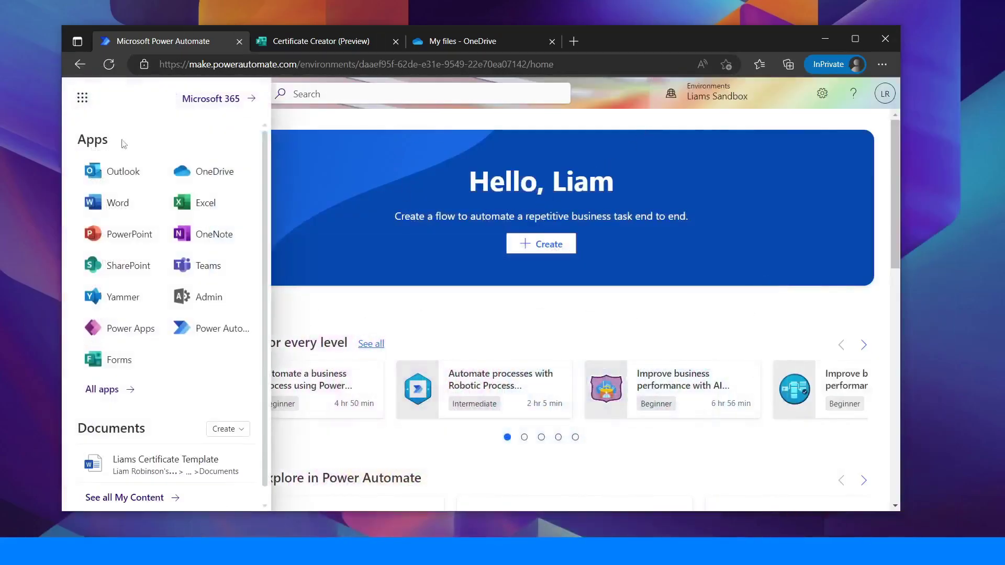
click(292, 123)
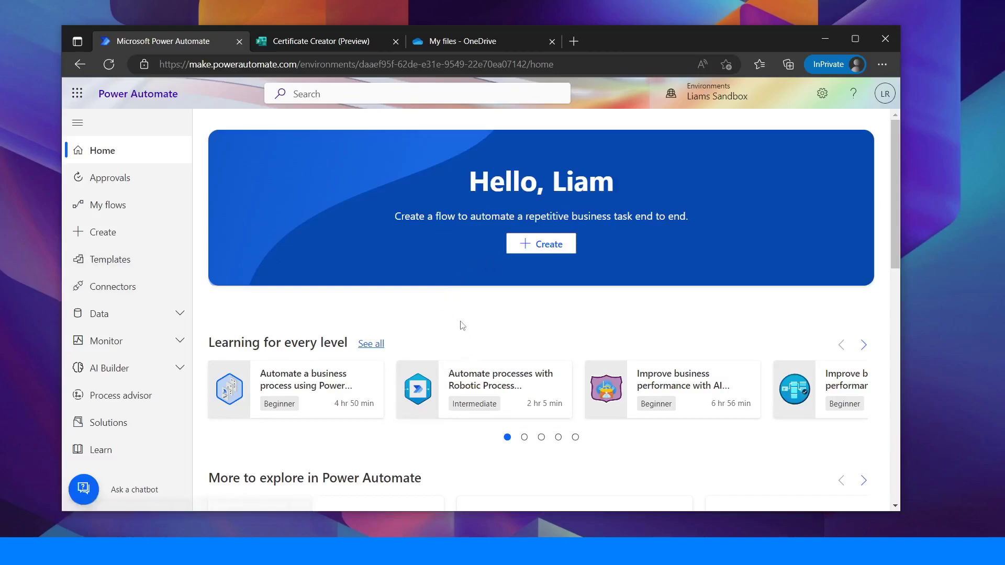
click(549, 245)
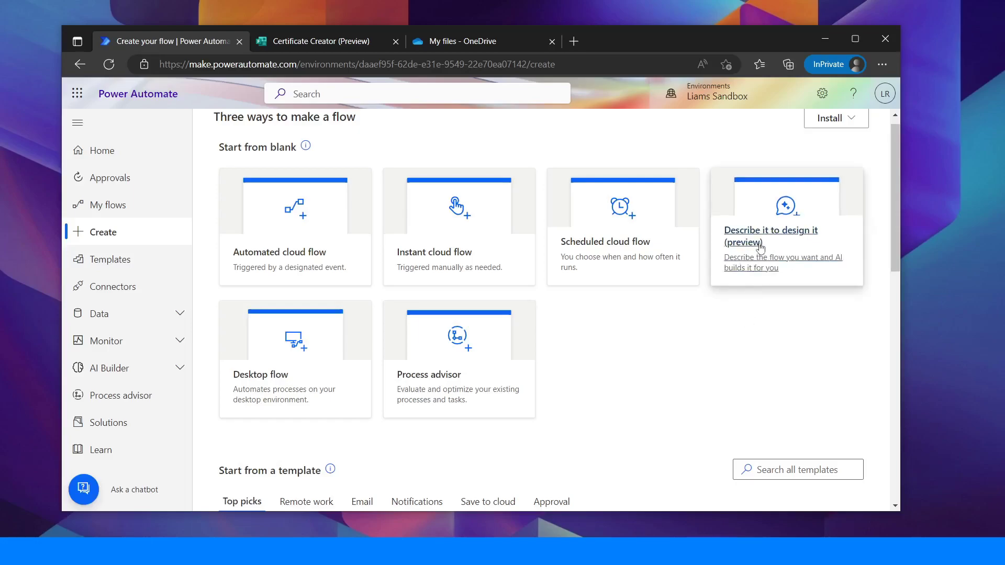
Describe the flow as 'export the contents of a microsoft form into a printable word document' and generate a suggestion
click(760, 246)
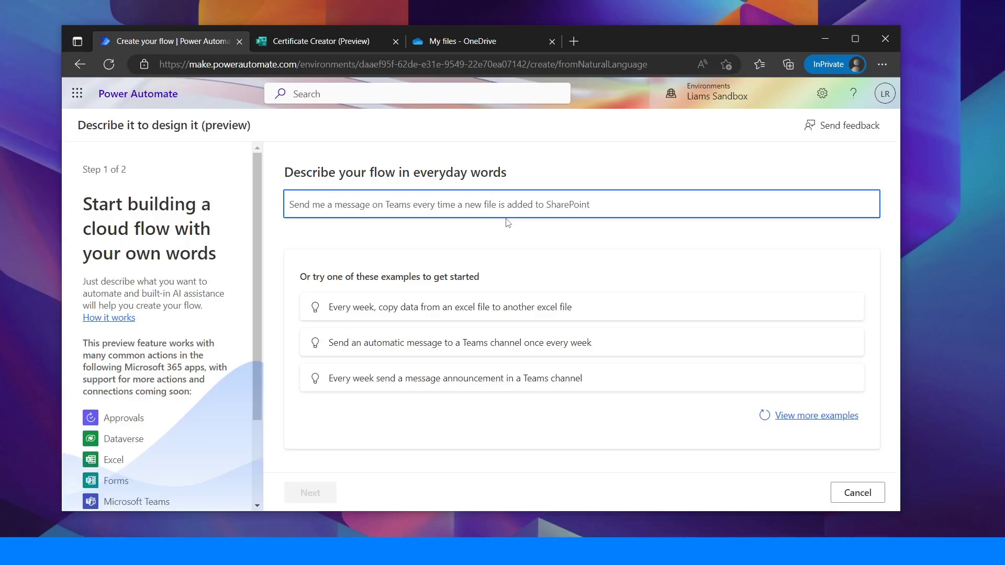
text(export)
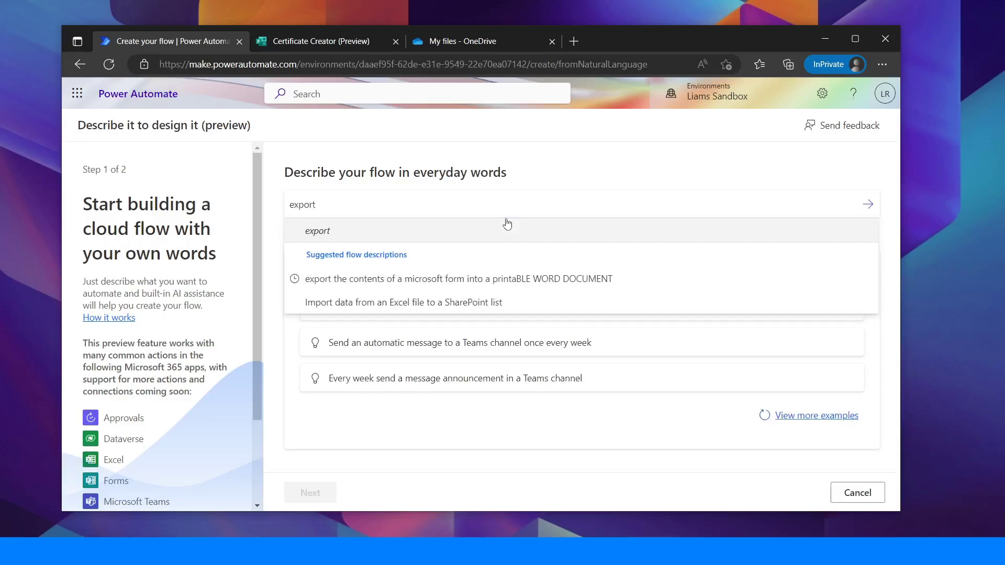
text( the contents)
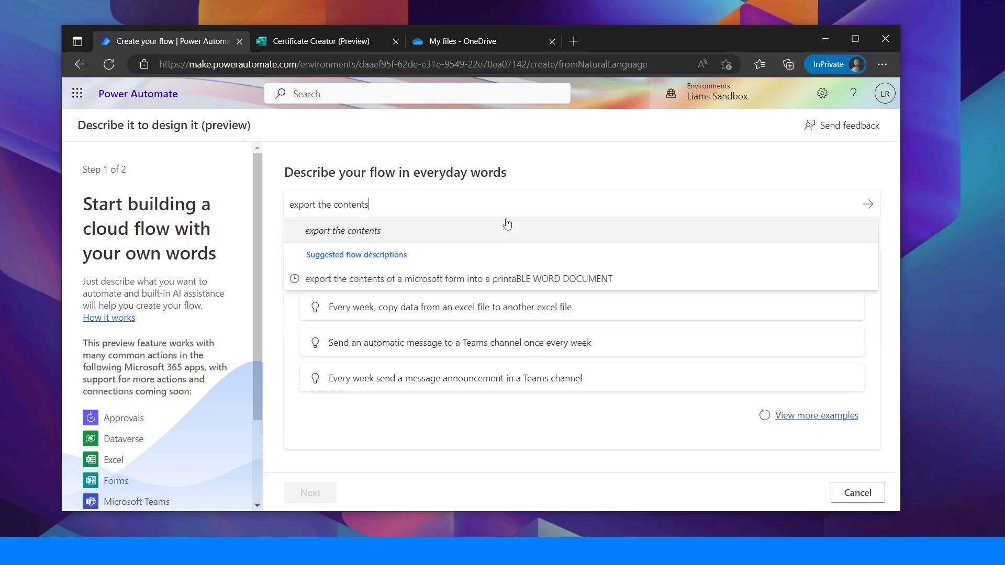
text( of a microsfot)
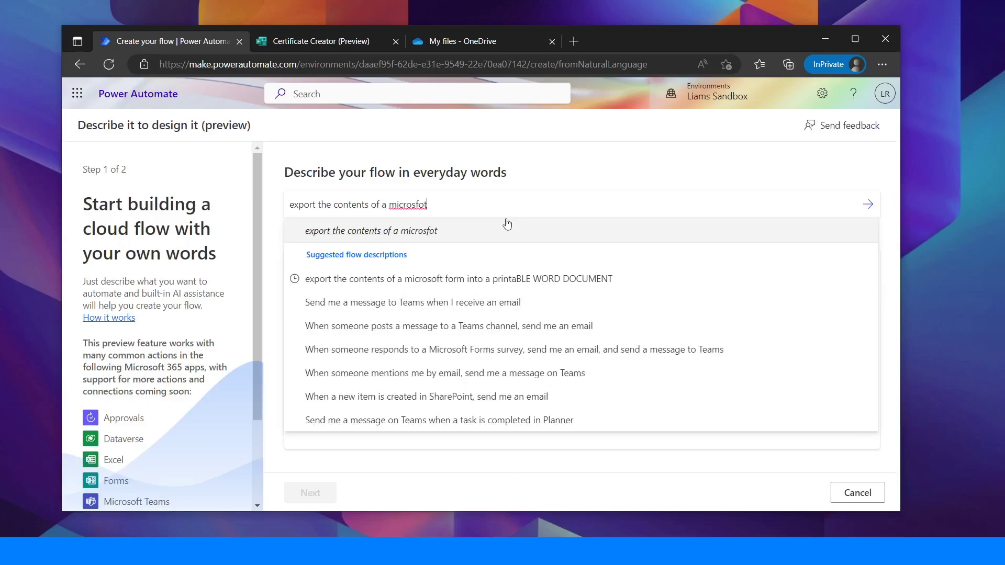
key(BackSpace)
key(BackSpace)
key(BackSpace)
key(BackSpace)
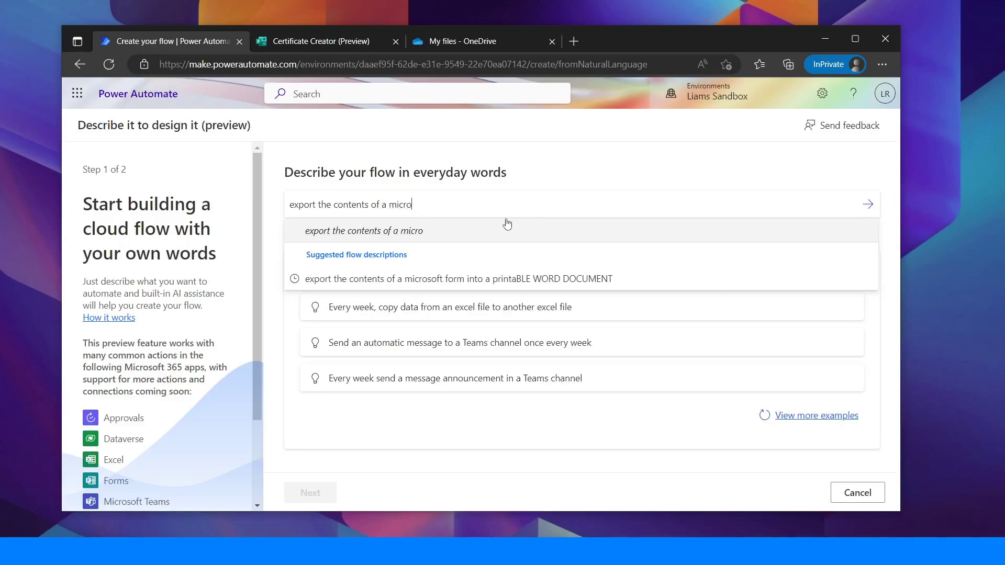
text(soft form)
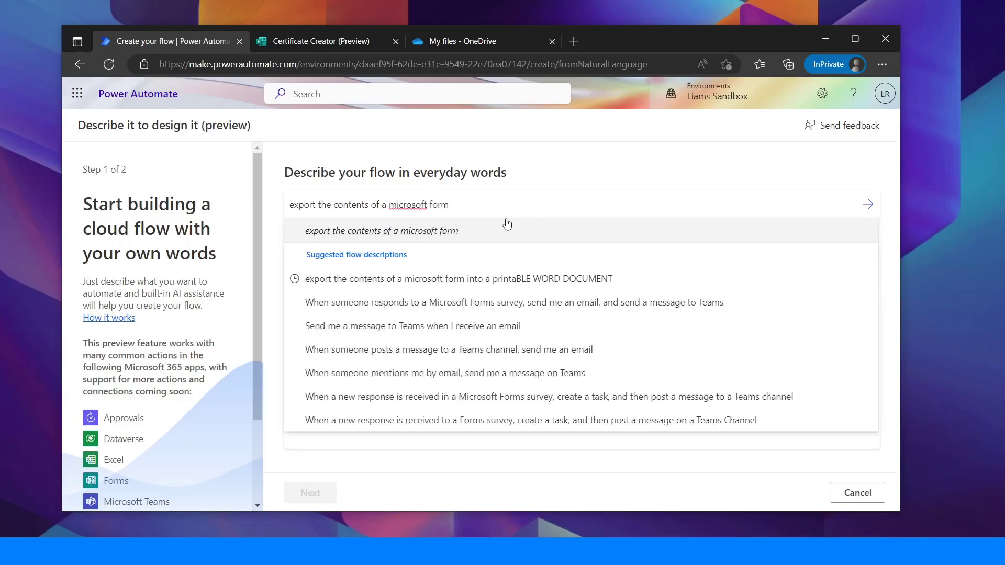
text( into a printable word document)
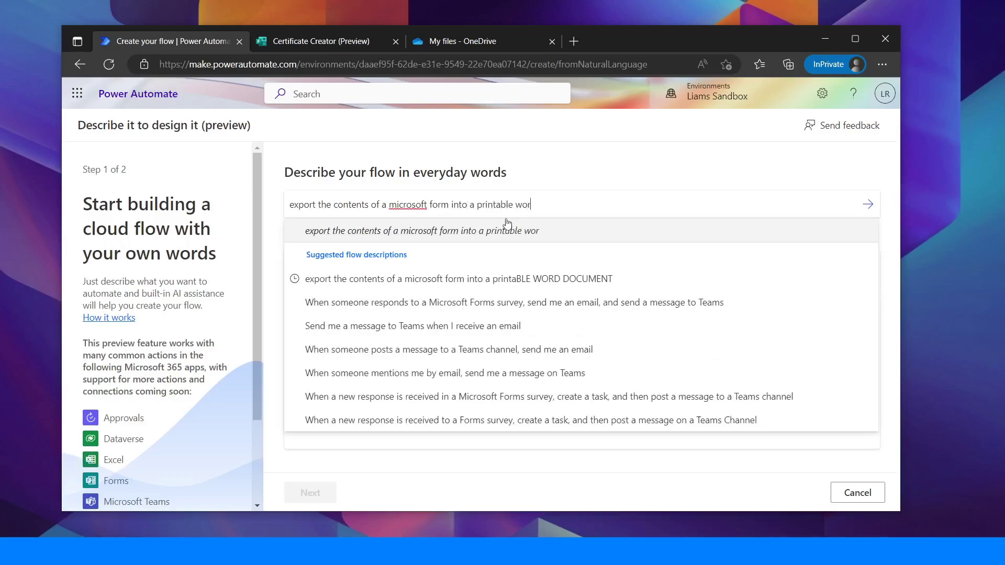
click(507, 220)
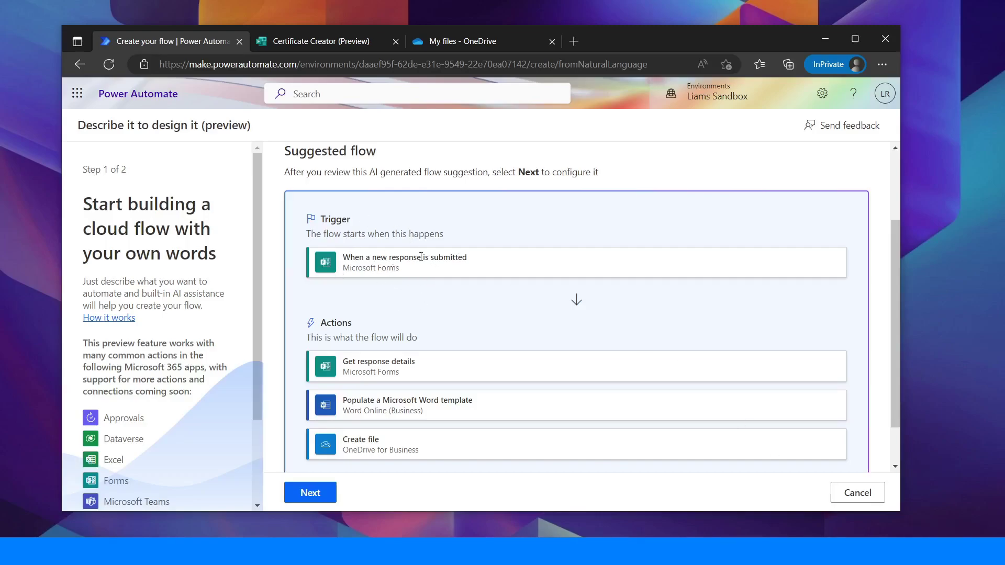
Review the suggested Forms-to-Word flow and accept it to check its connections
scroll(419, 275, down, 1)
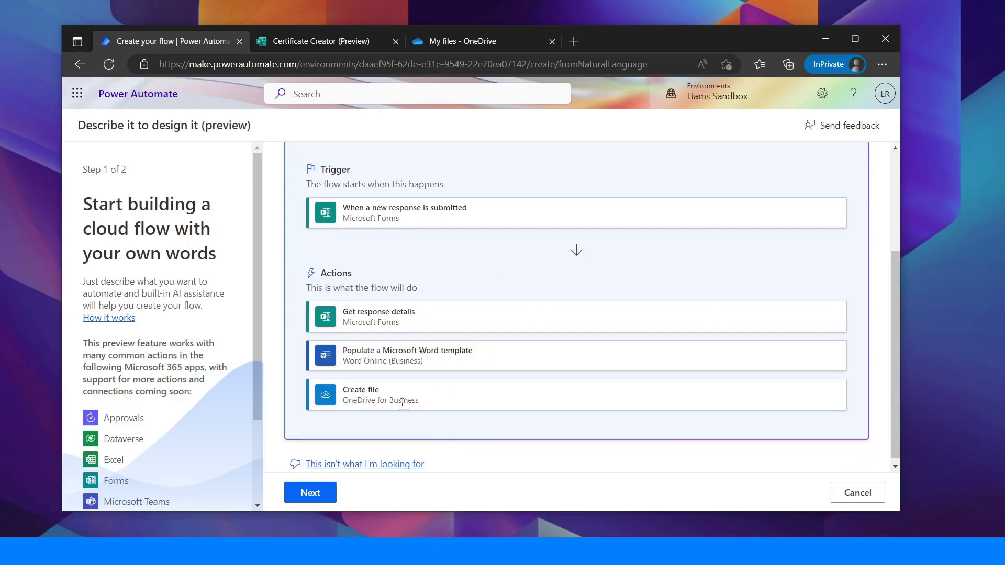
scroll(402, 403, down, 1)
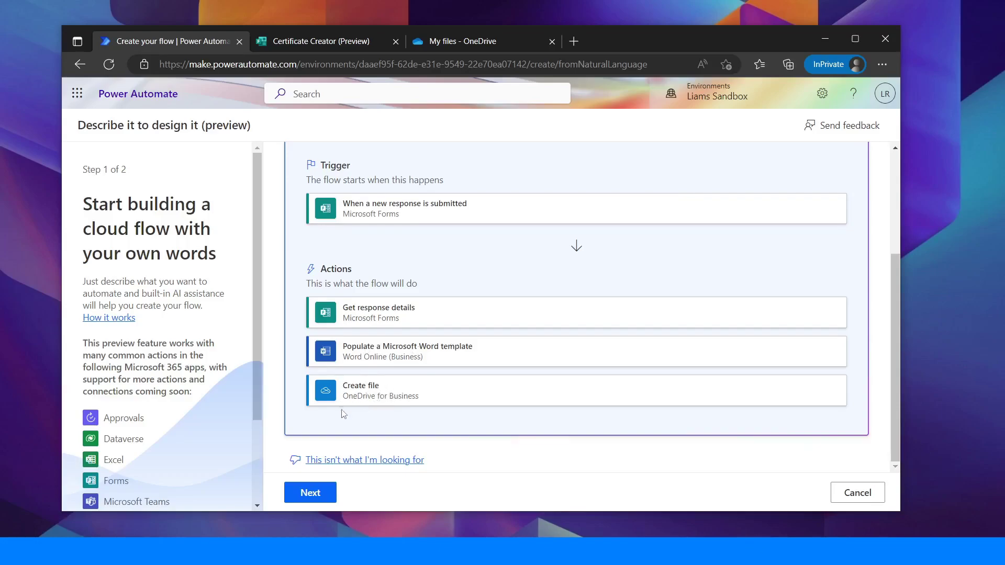
scroll(460, 370, up, 3)
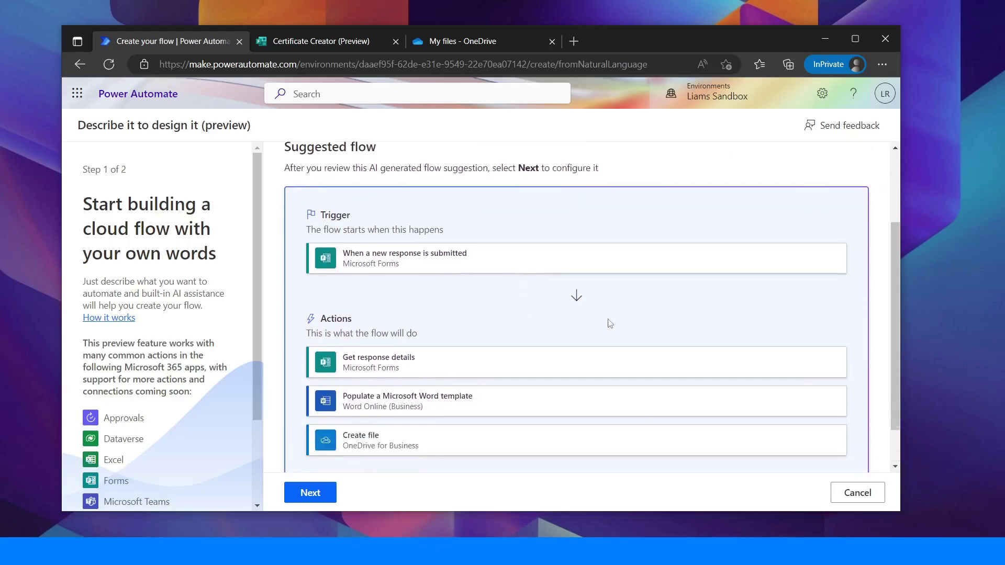
scroll(602, 317, down, 1)
click(331, 493)
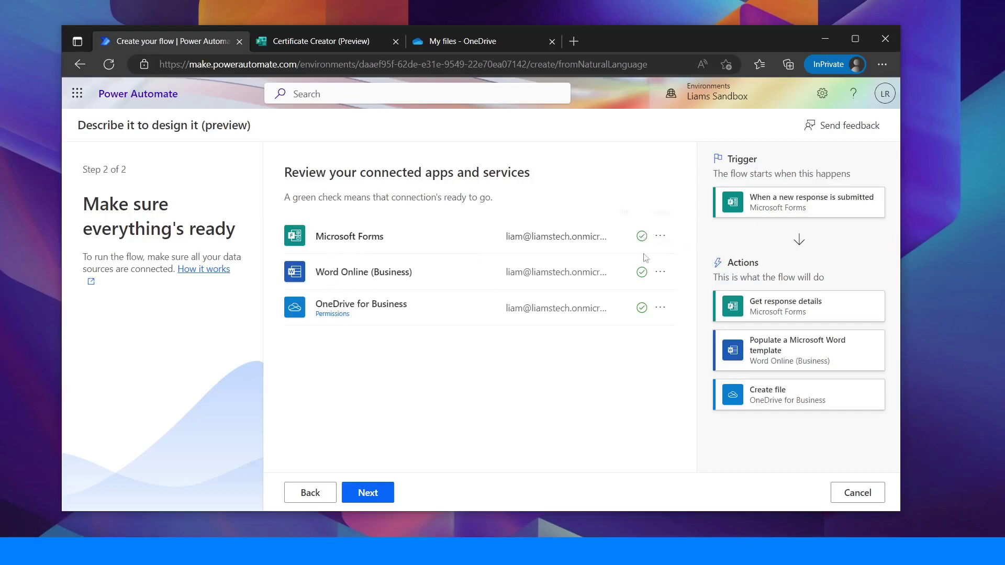
Create the flow and set the trigger's form to Certificate Creator
click(373, 493)
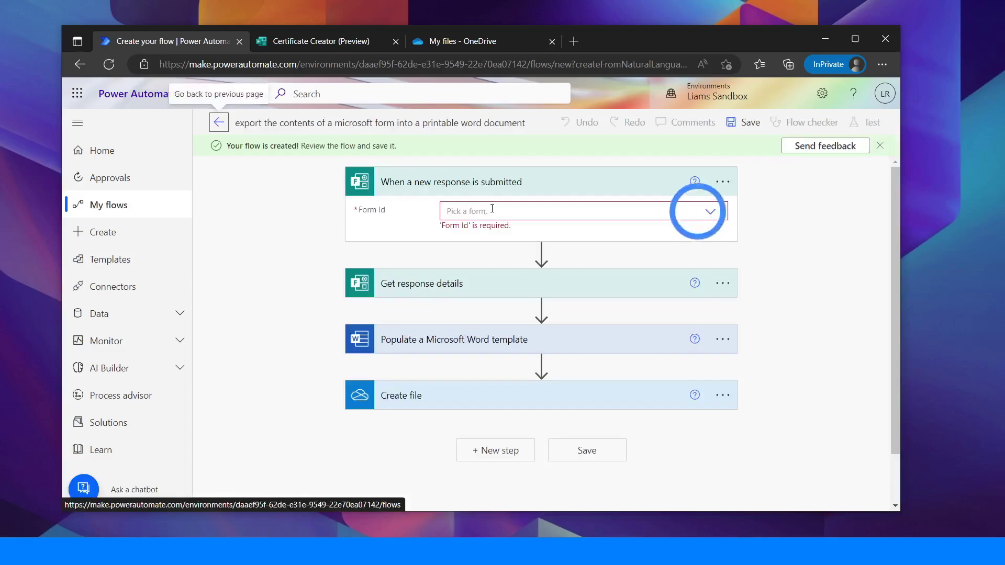
click(698, 211)
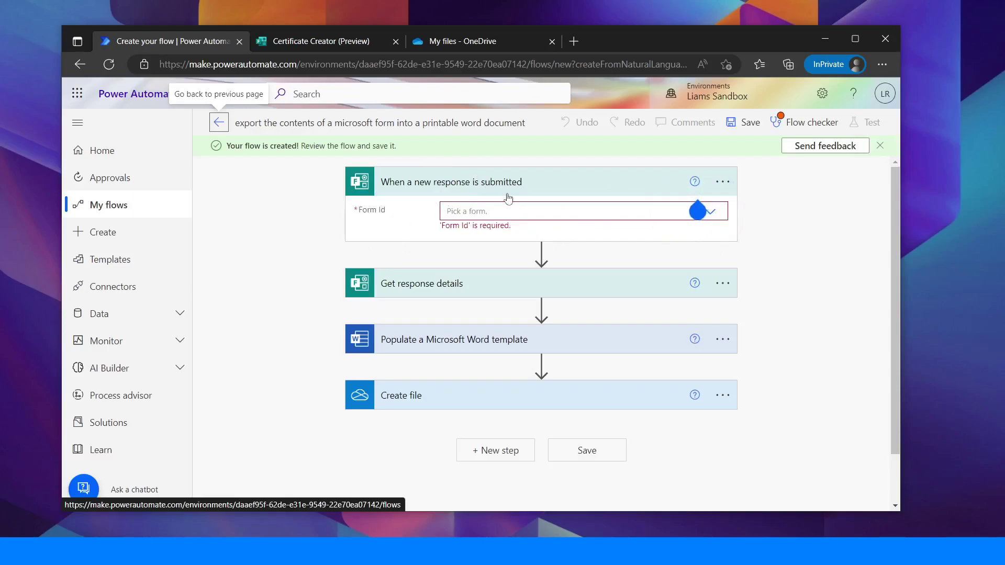
click(486, 212)
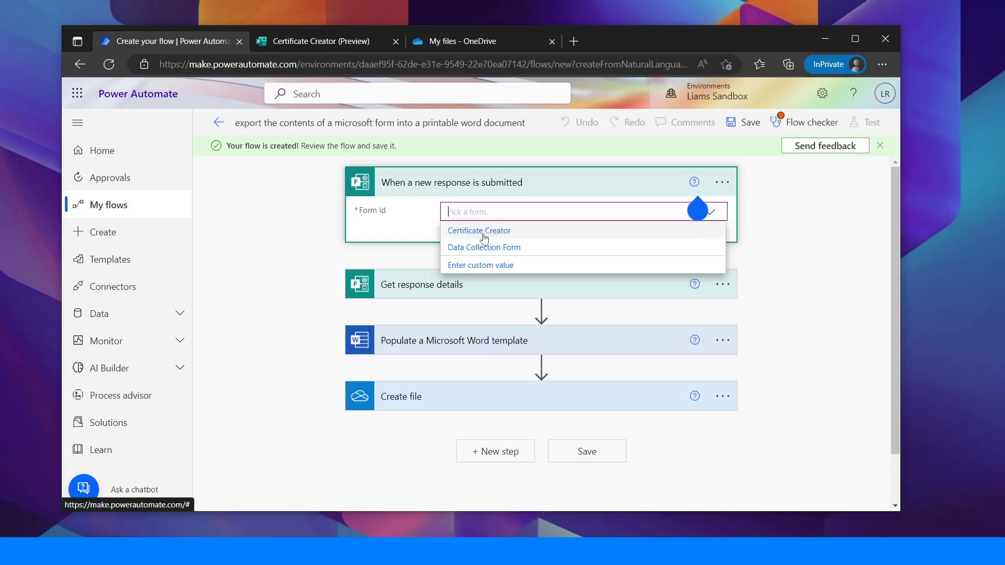
click(484, 232)
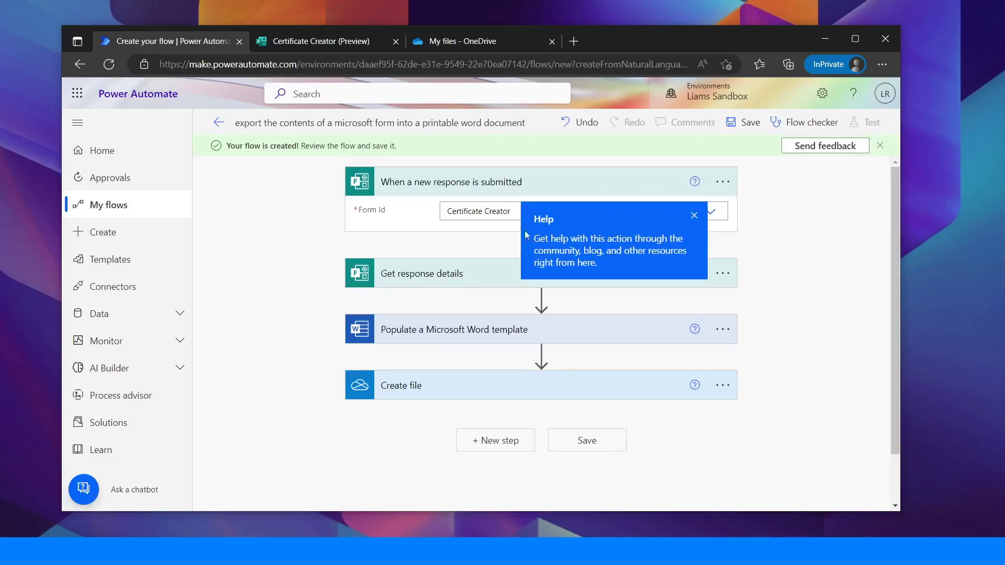
Set Get response details to use the Certificate Creator form too
click(511, 276)
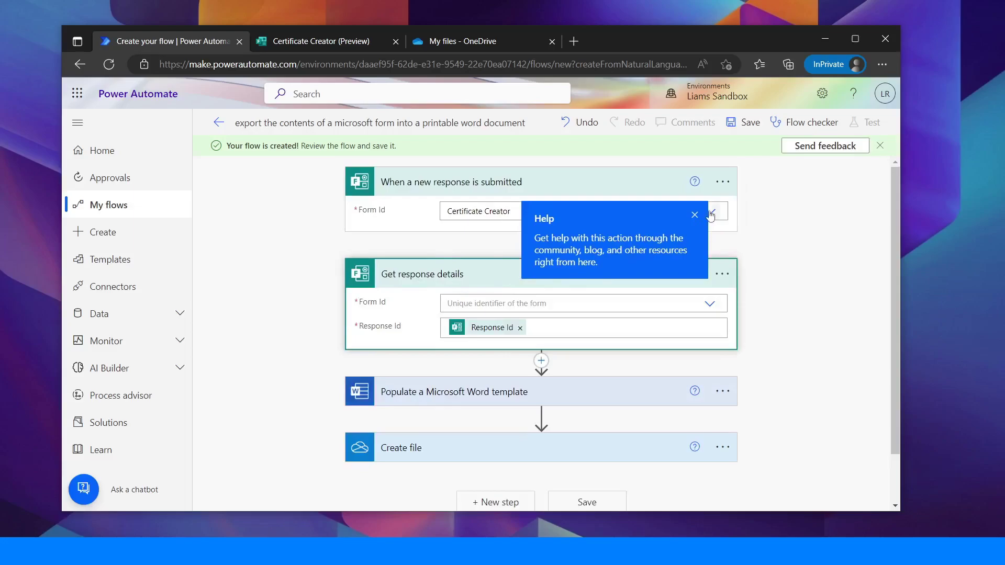
click(694, 215)
click(503, 310)
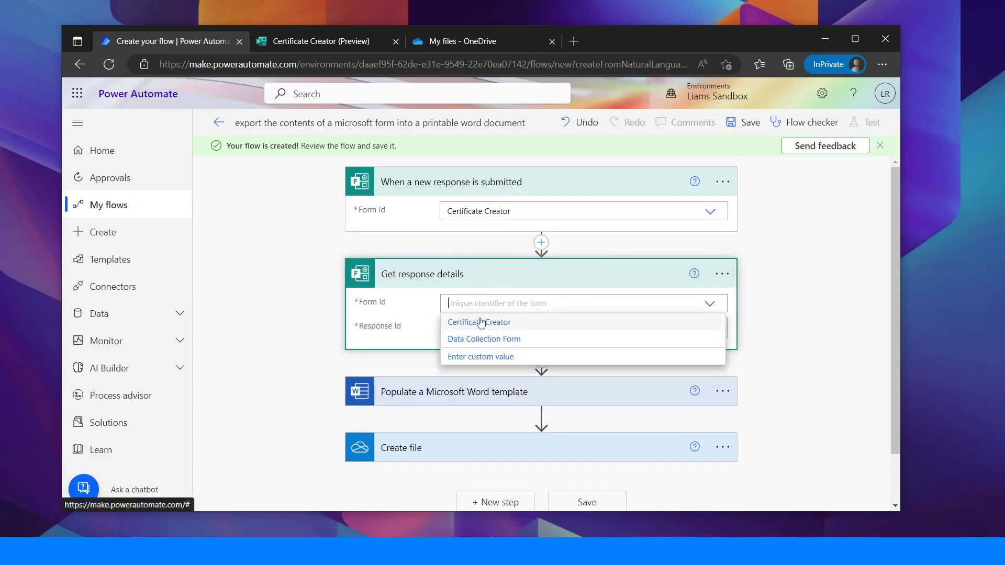
click(475, 323)
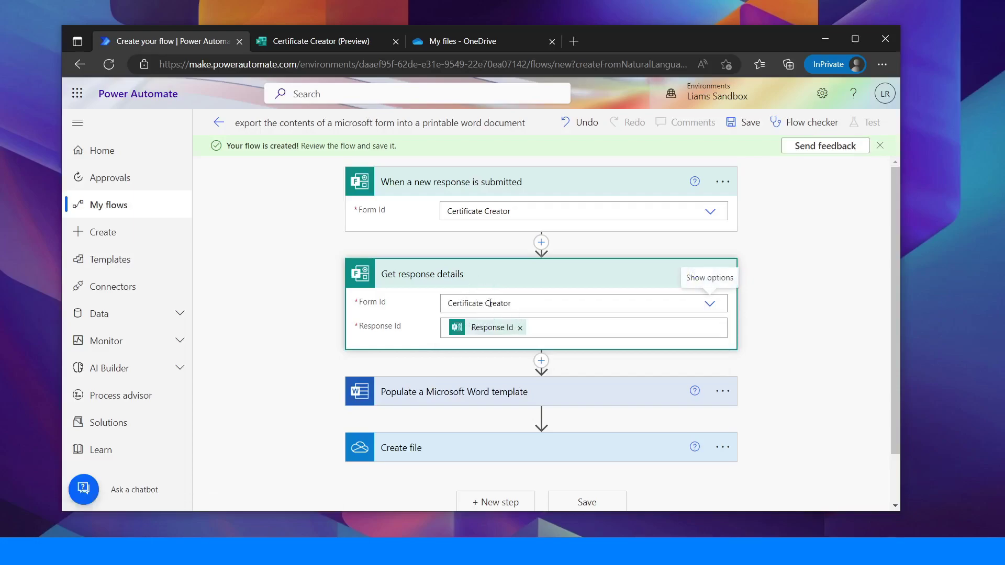
click(559, 399)
Point the Word template step to OneDrive for Business, the OneDrive library and the certificate template .docx
scroll(388, 321, down, 2)
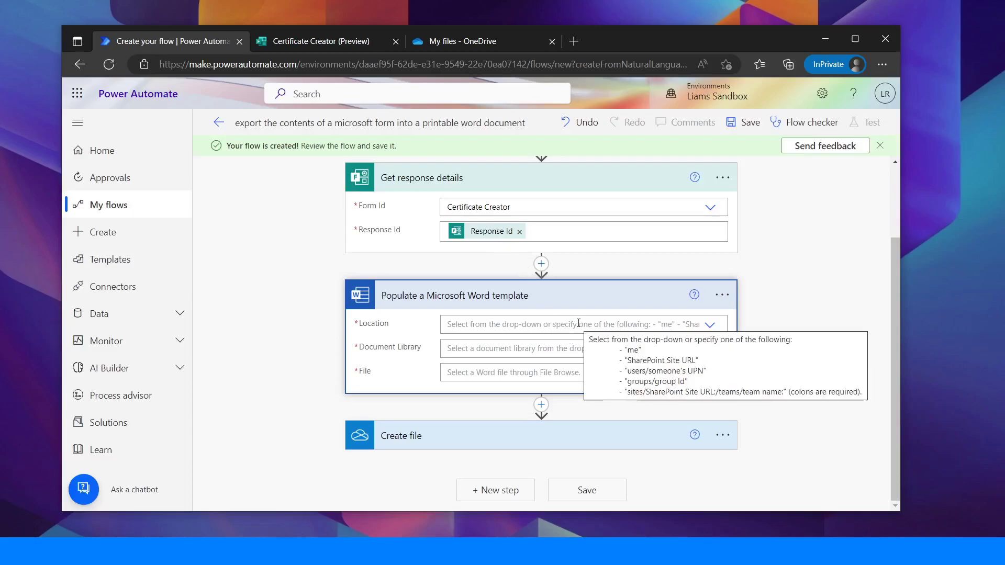
click(711, 325)
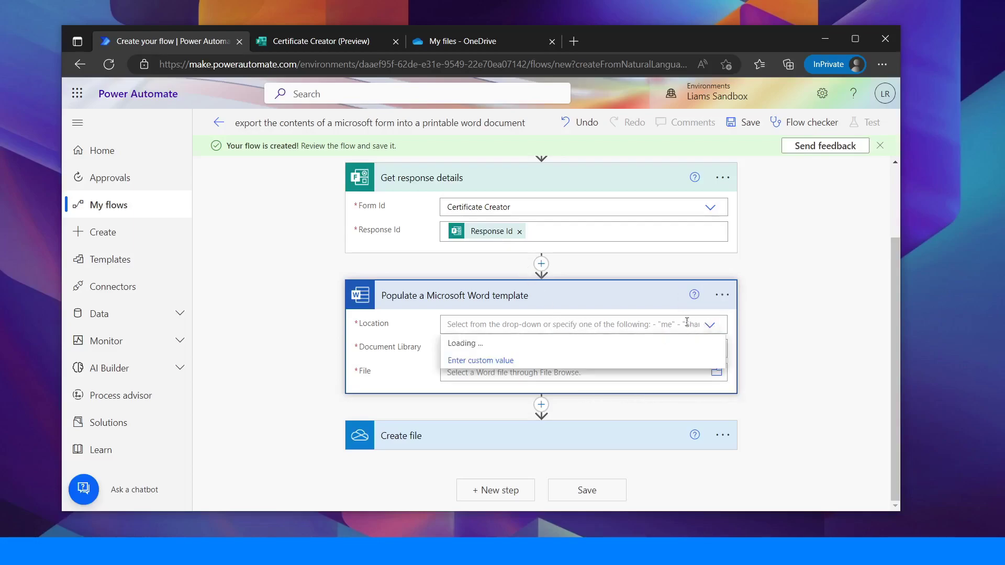
click(486, 344)
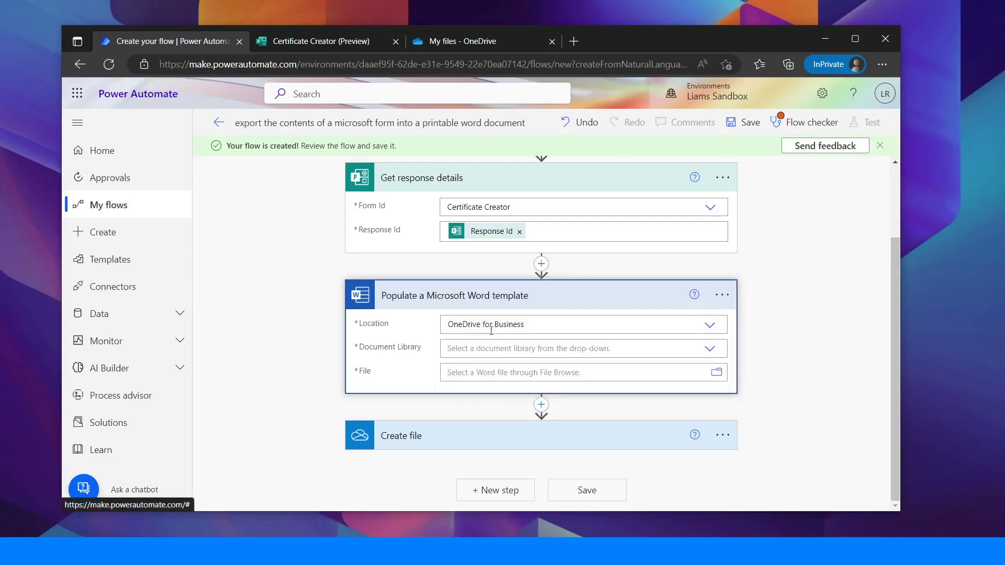
click(709, 349)
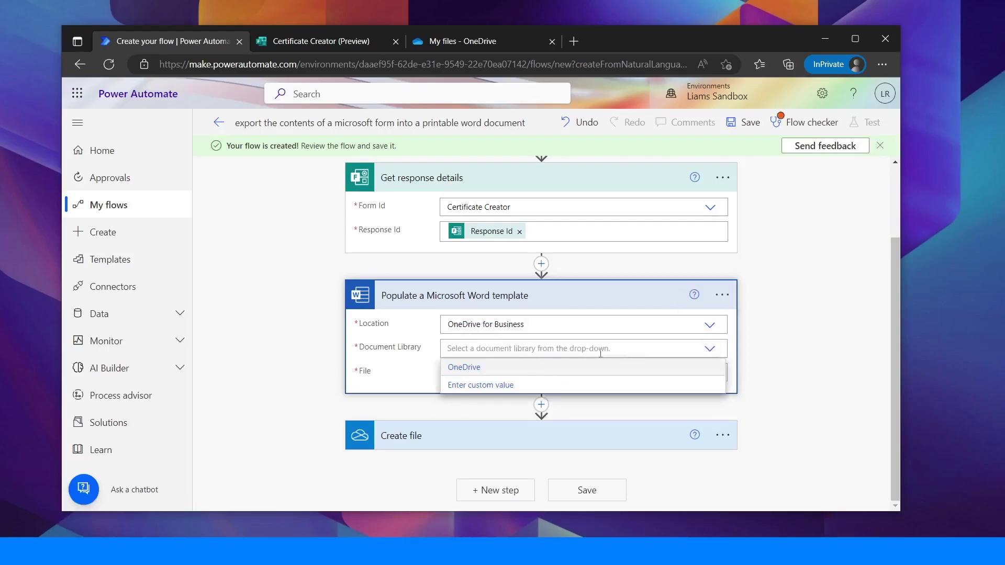
click(500, 373)
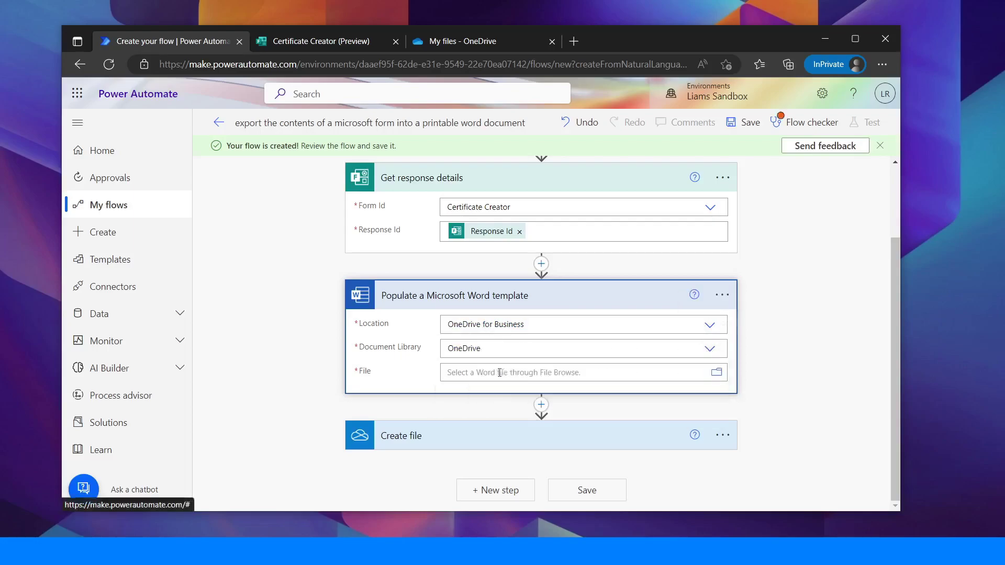
click(714, 375)
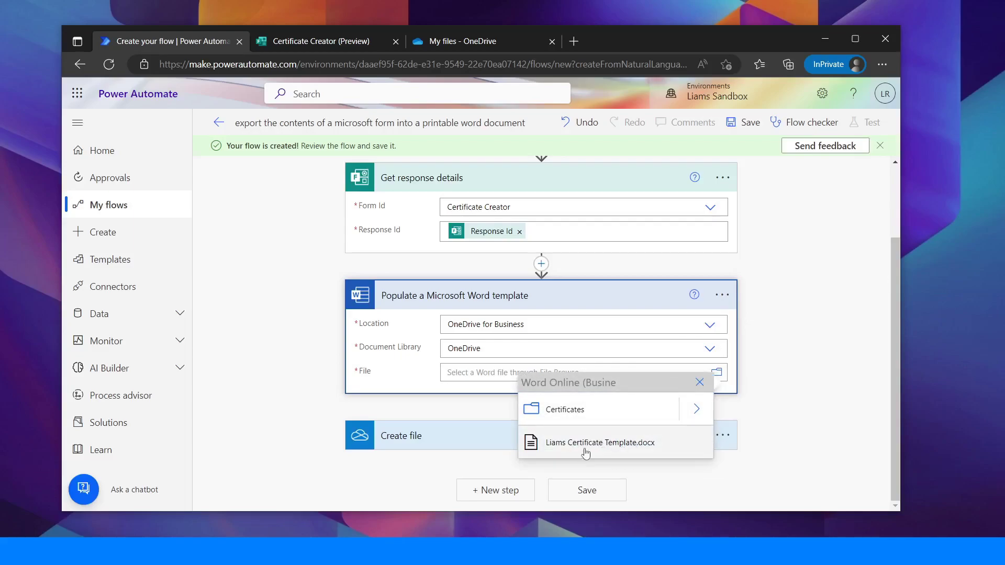
click(614, 451)
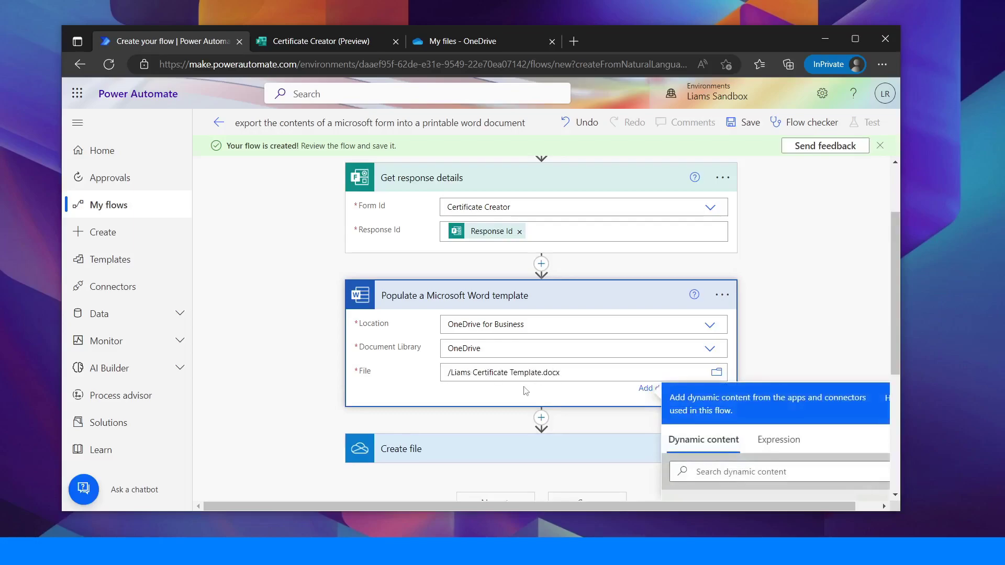
Map the template's Date to Date Awarded and LastName to Last Name
scroll(475, 371, down, 1)
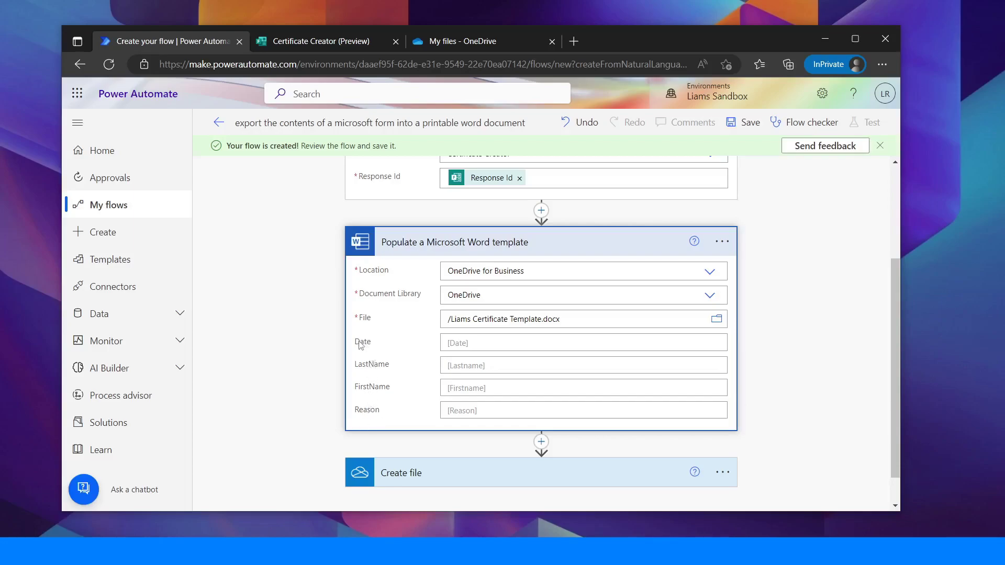
scroll(459, 344, up, 2)
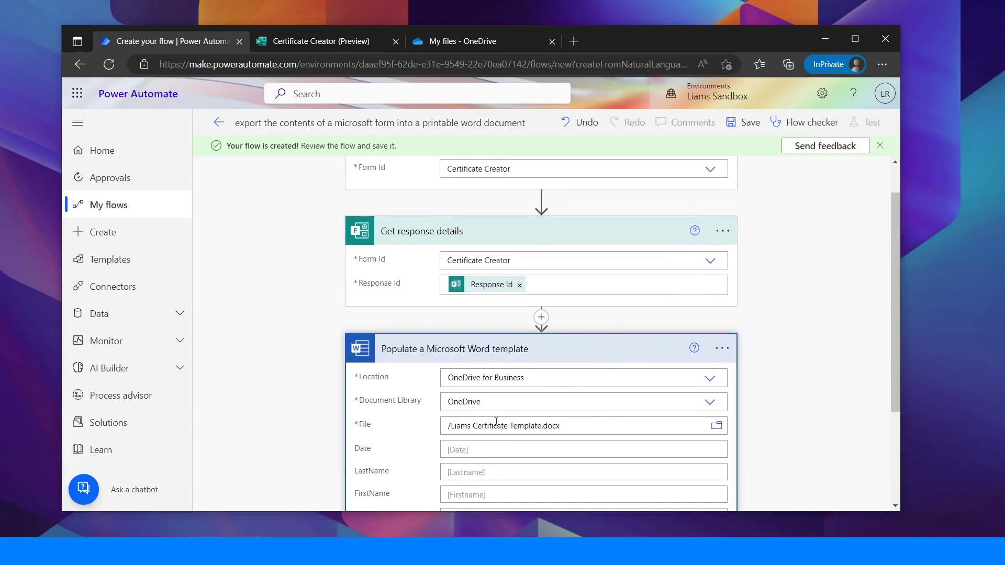
click(455, 448)
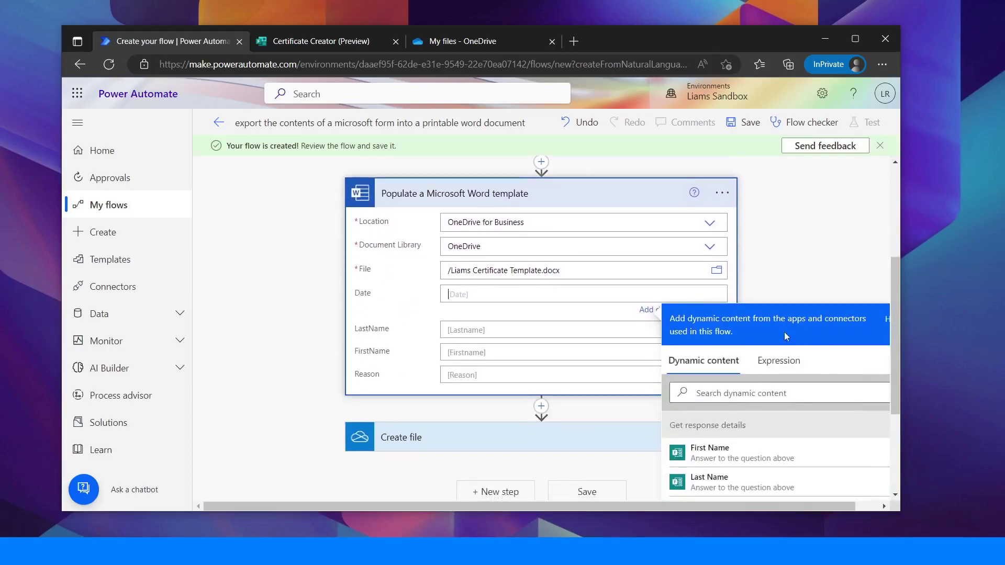
scroll(739, 398, down, 3)
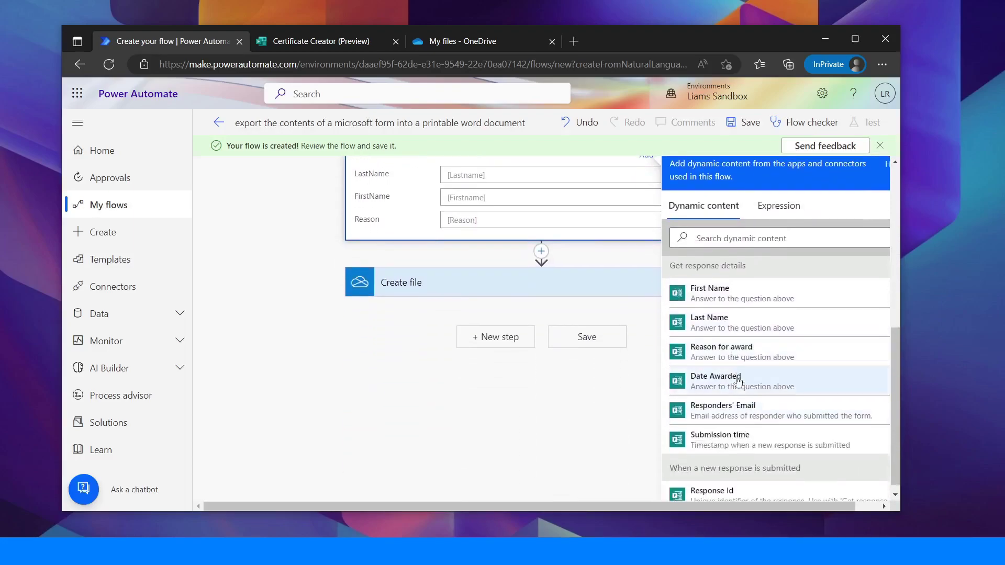
scroll(740, 356, up, 1)
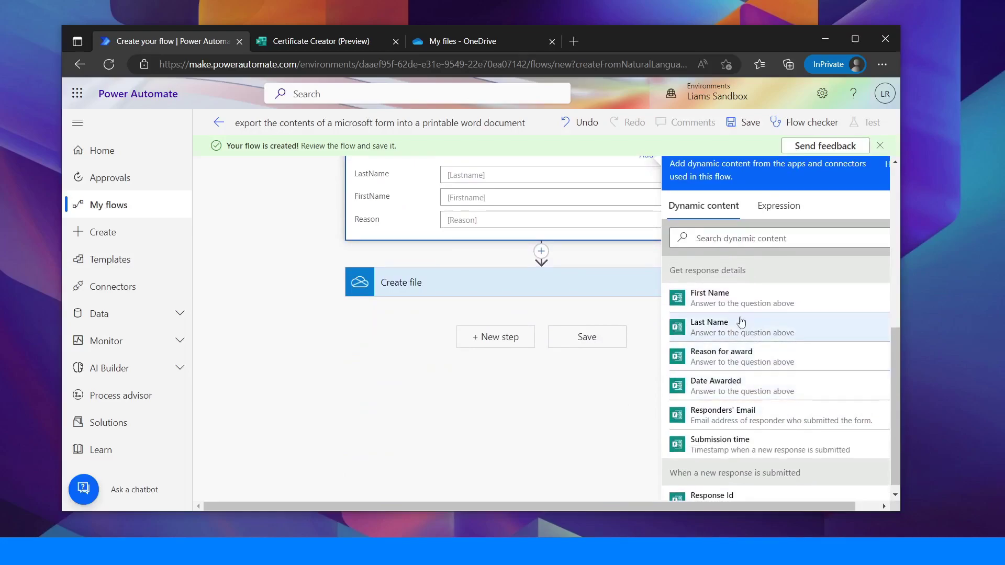
click(736, 392)
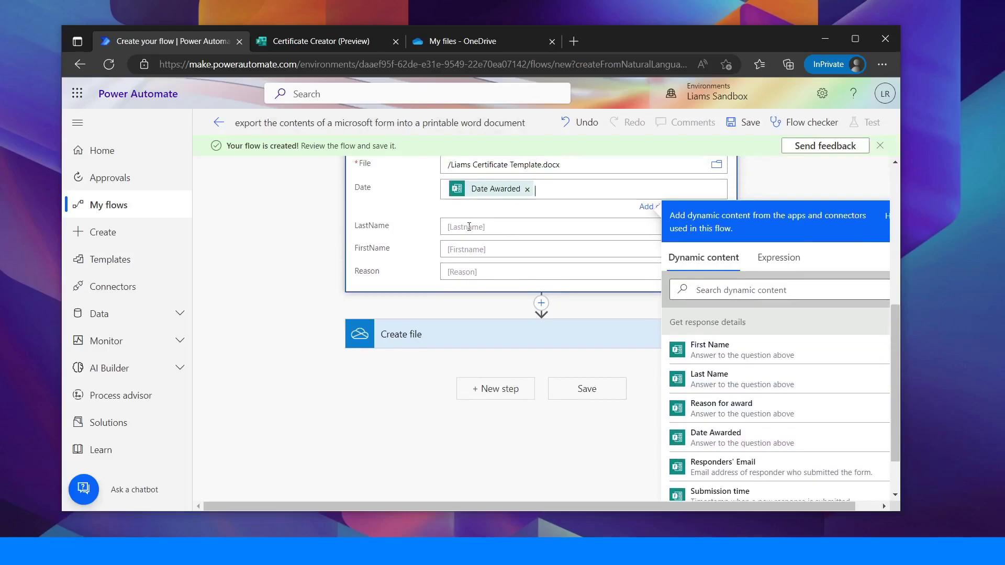
click(469, 226)
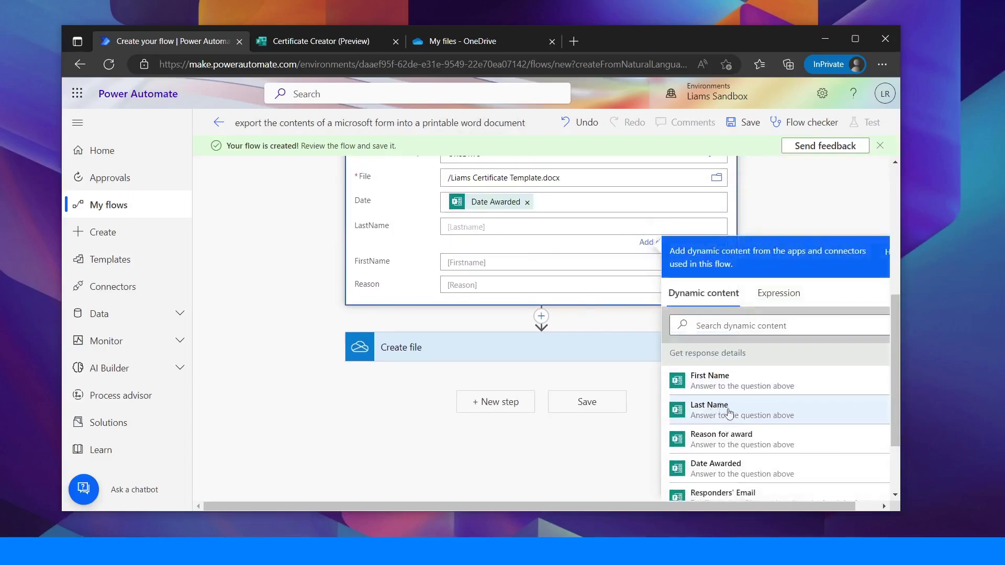
click(709, 414)
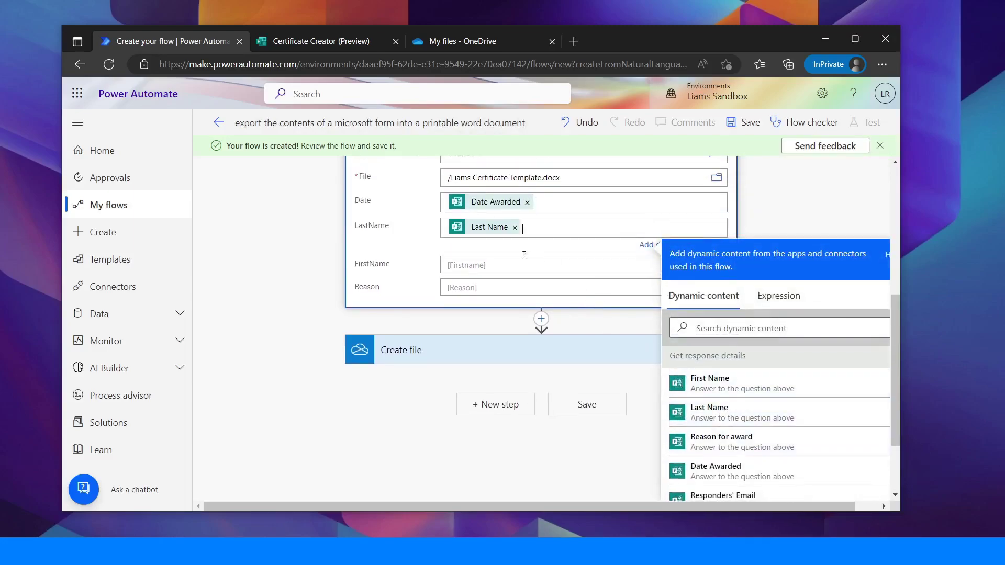
Map FirstName to First Name and Reason to Reason for award
click(721, 427)
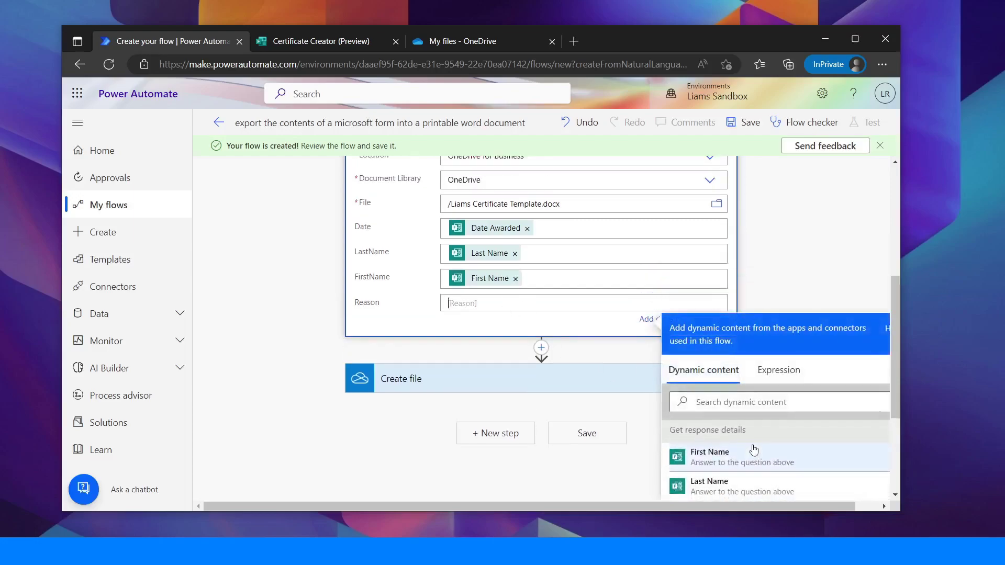
scroll(757, 443, down, 2)
click(735, 417)
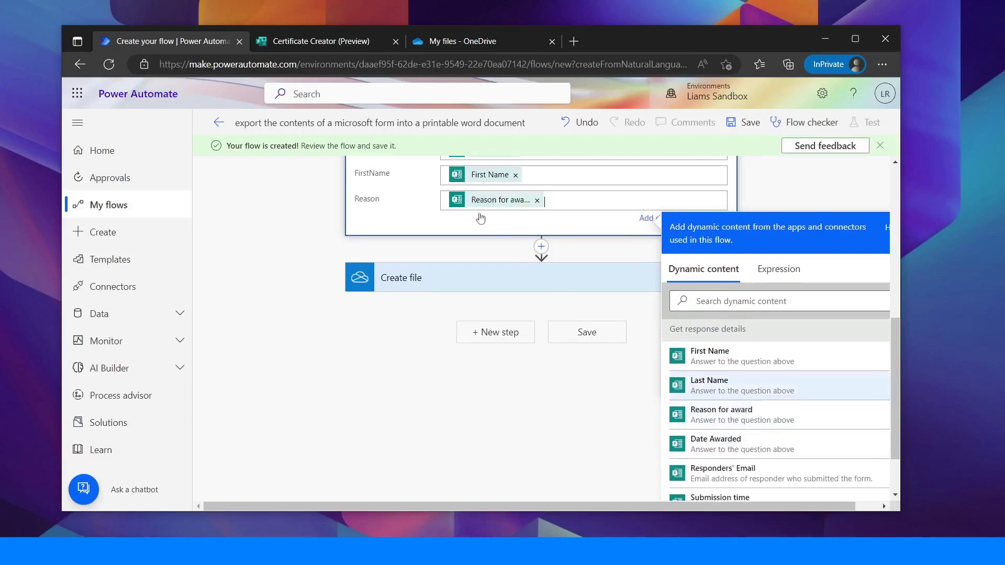
scroll(533, 255, up, 2)
click(464, 353)
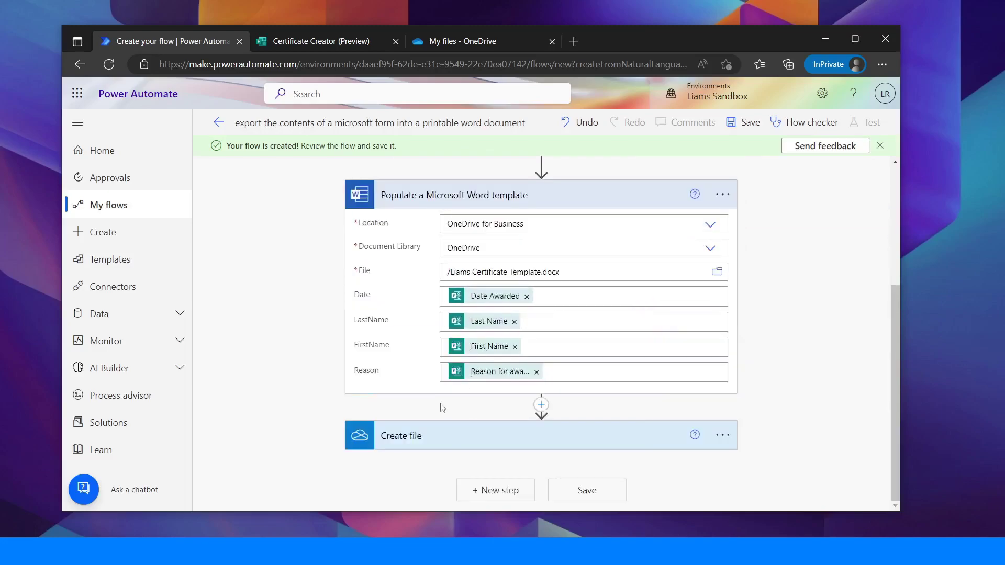
click(438, 438)
Set the Create file folder path to Root > Certificates
scroll(516, 292, down, 2)
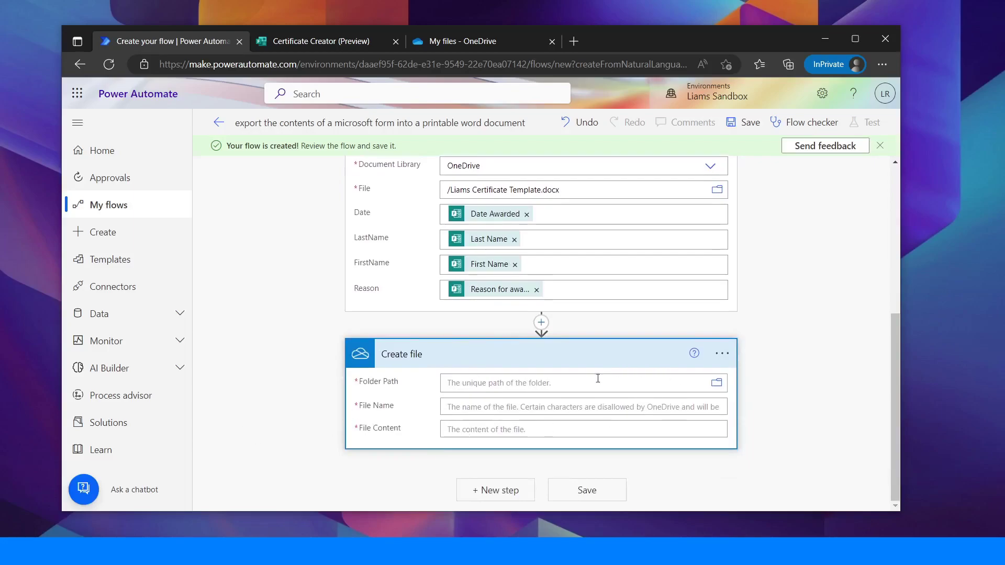
click(716, 383)
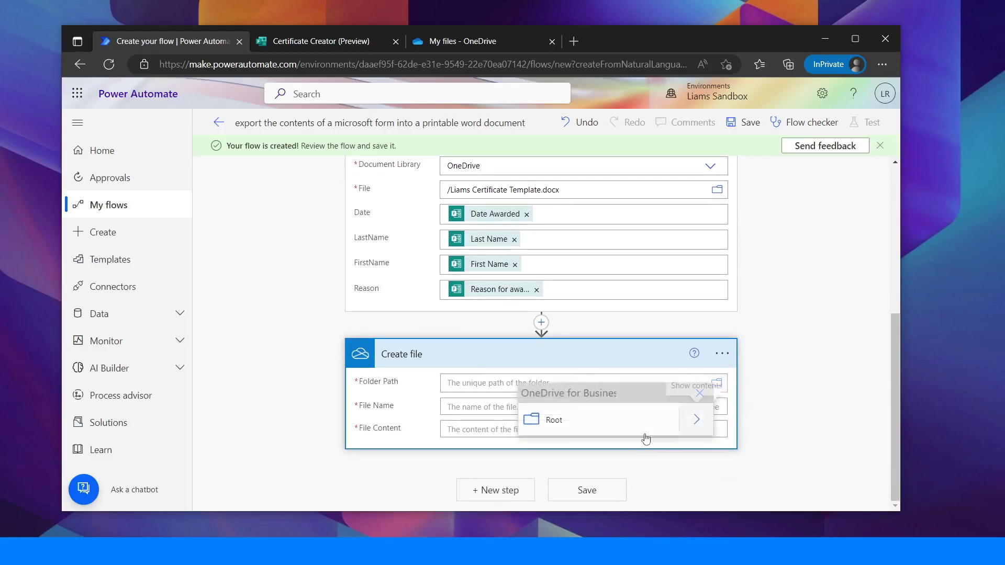
click(697, 420)
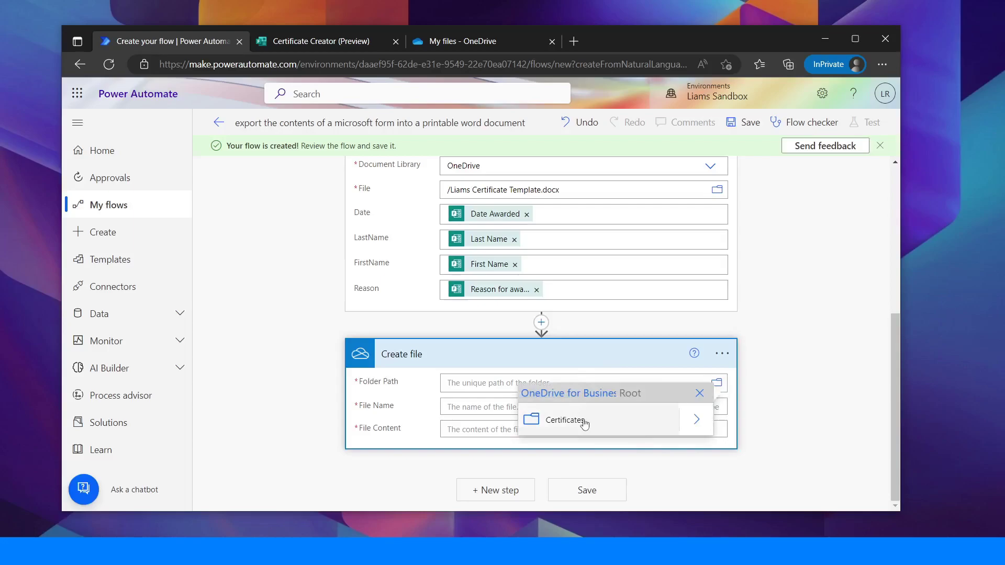
click(584, 422)
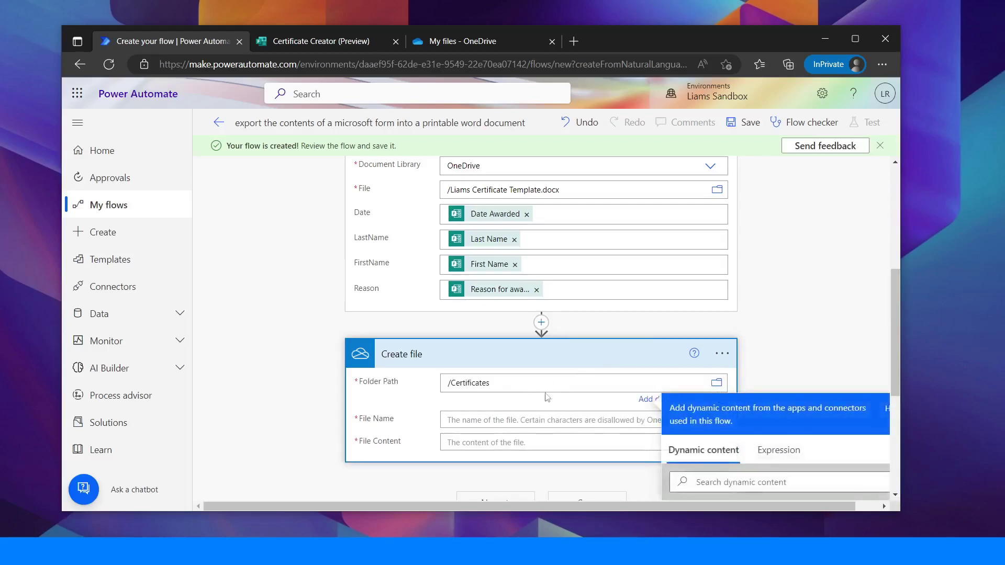
Build the file name as First Name_Last Name.docx from the form answers
scroll(519, 377, down, 1)
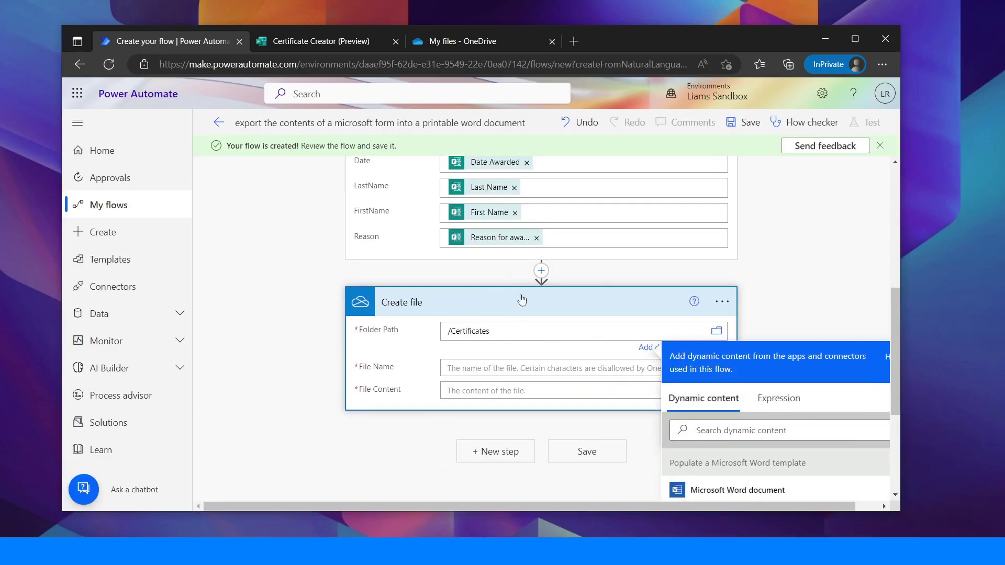
scroll(747, 456, down, 3)
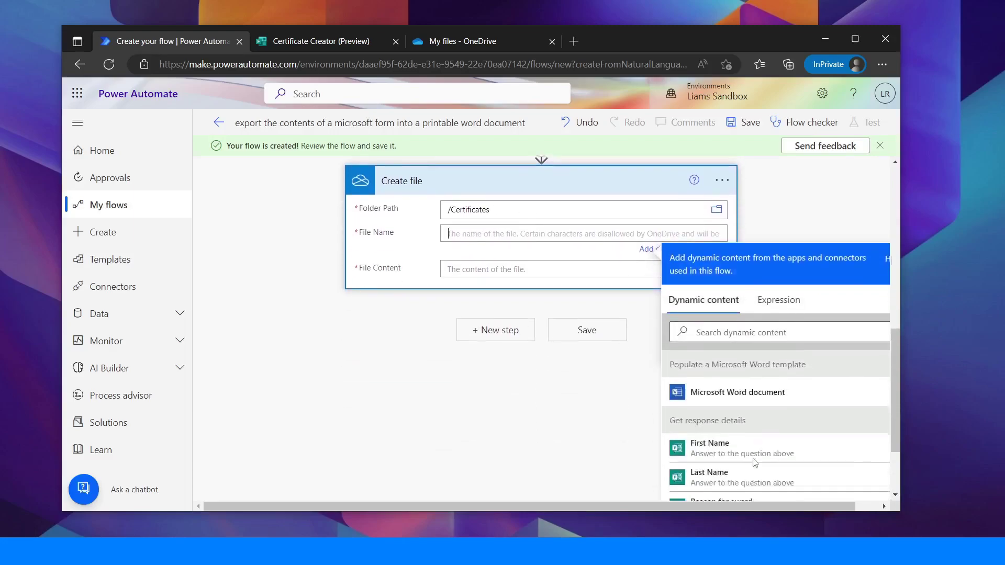
click(738, 426)
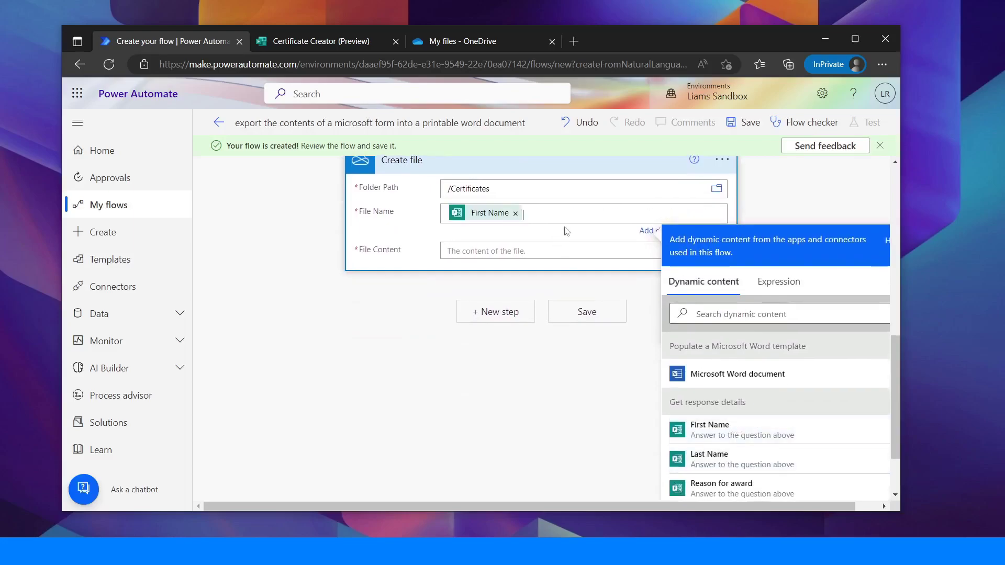
text(_)
click(710, 456)
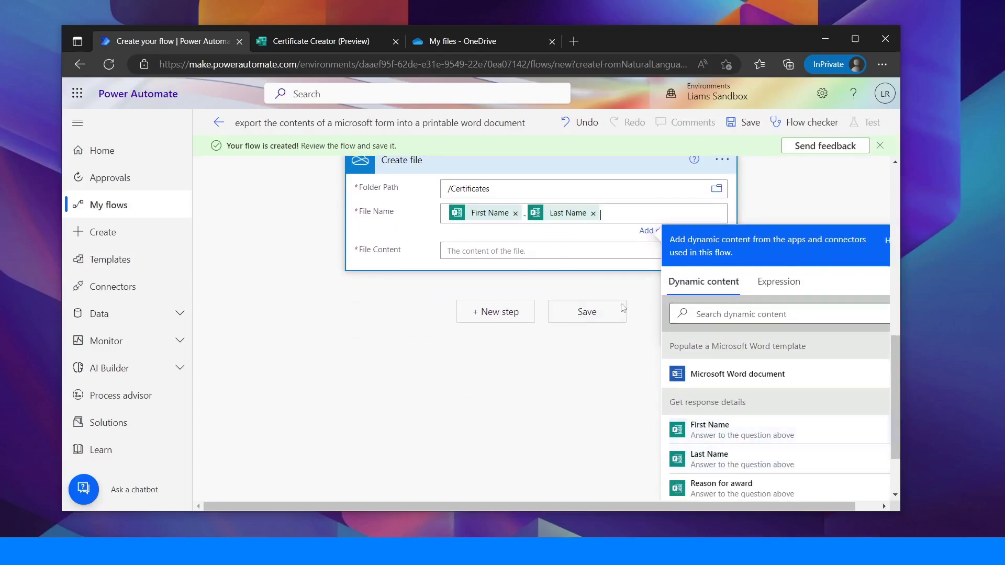
text(.docx)
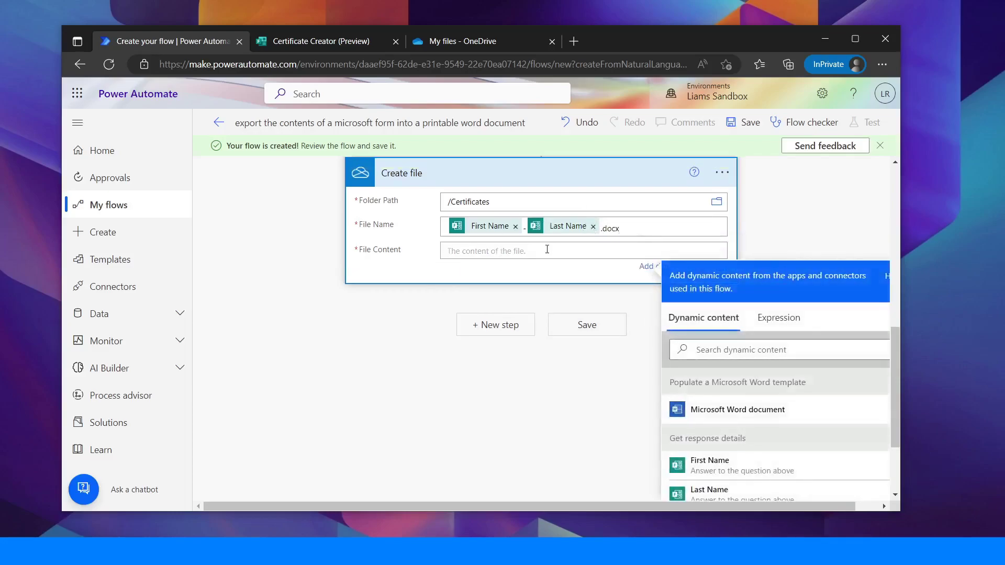
click(541, 275)
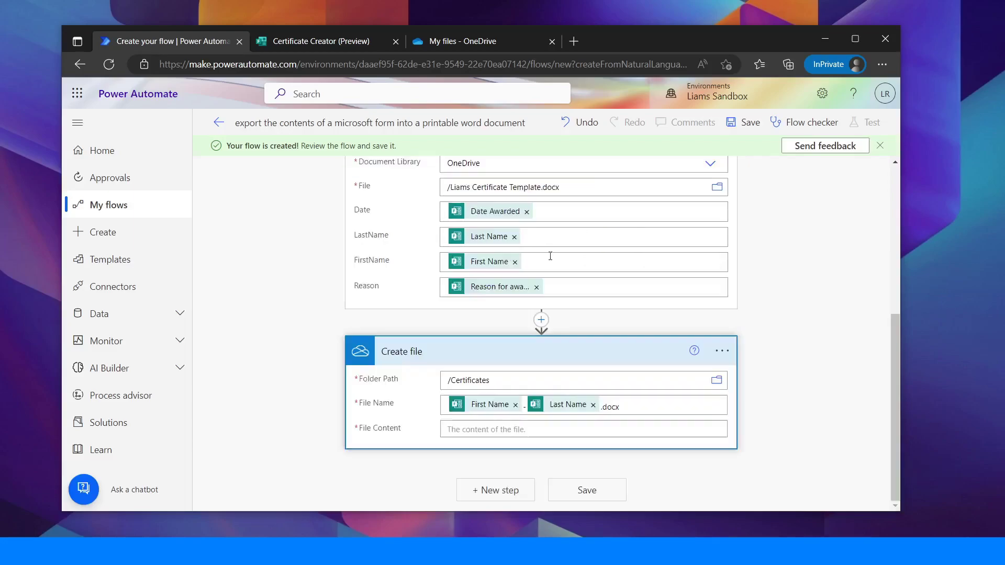
Fill File Content with the generated Word document and save the flow
click(477, 428)
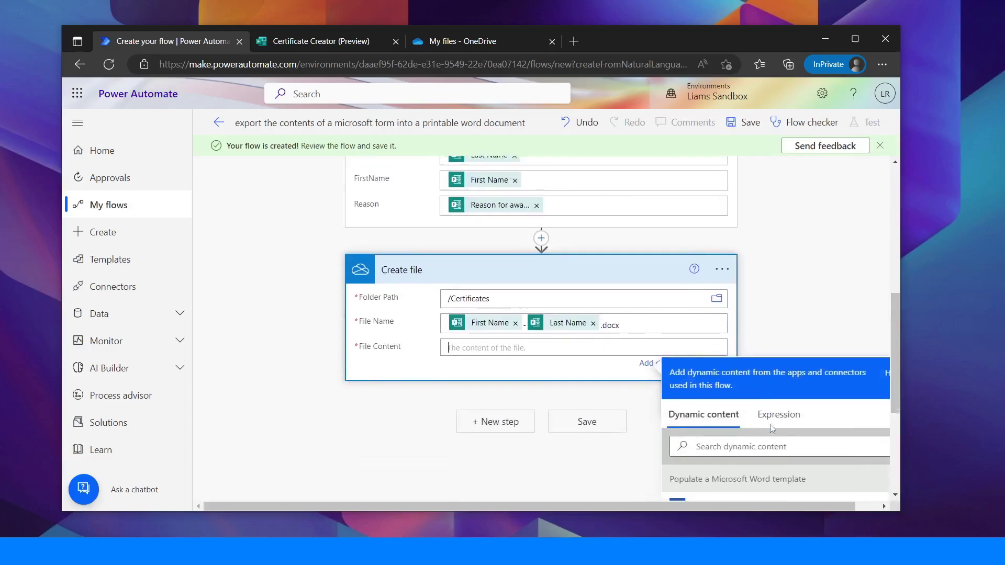
click(722, 434)
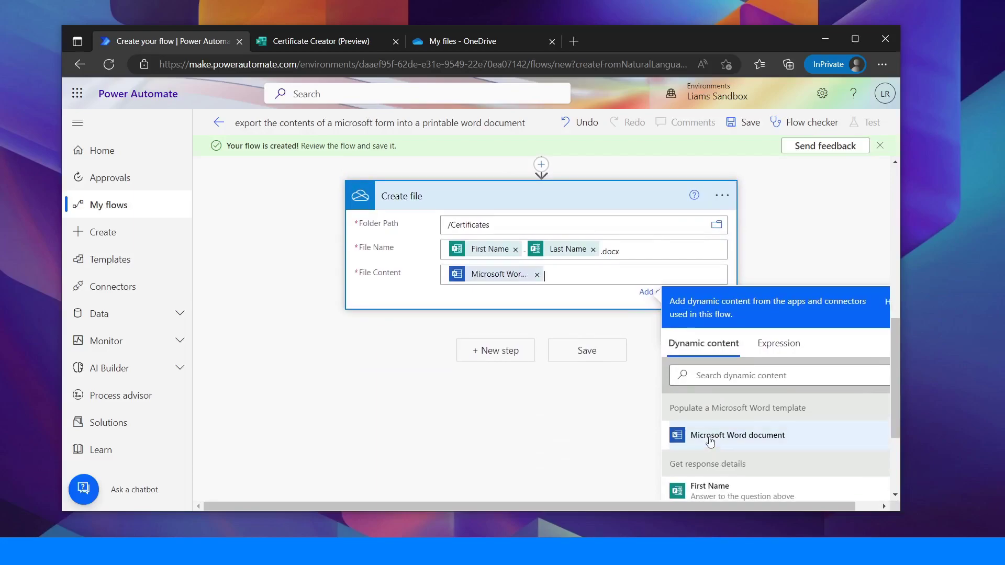
click(605, 327)
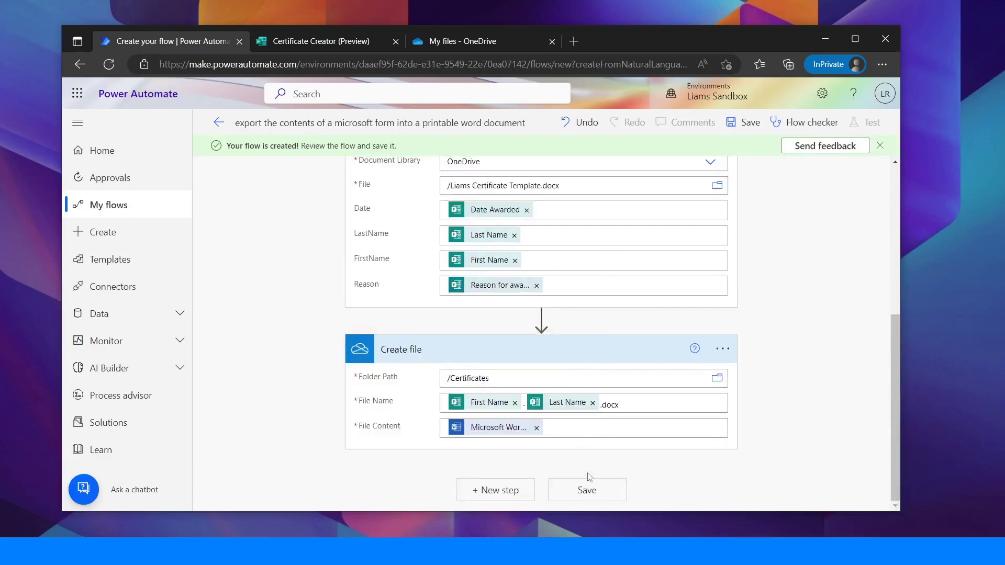
click(586, 492)
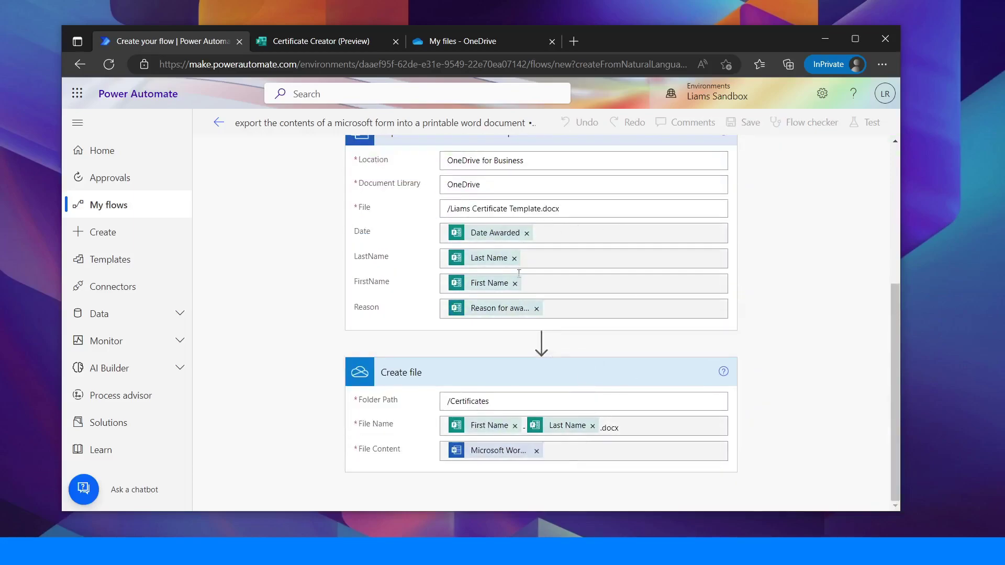
Save the flow and recheck the trigger and Word template settings
scroll(540, 388, up, 5)
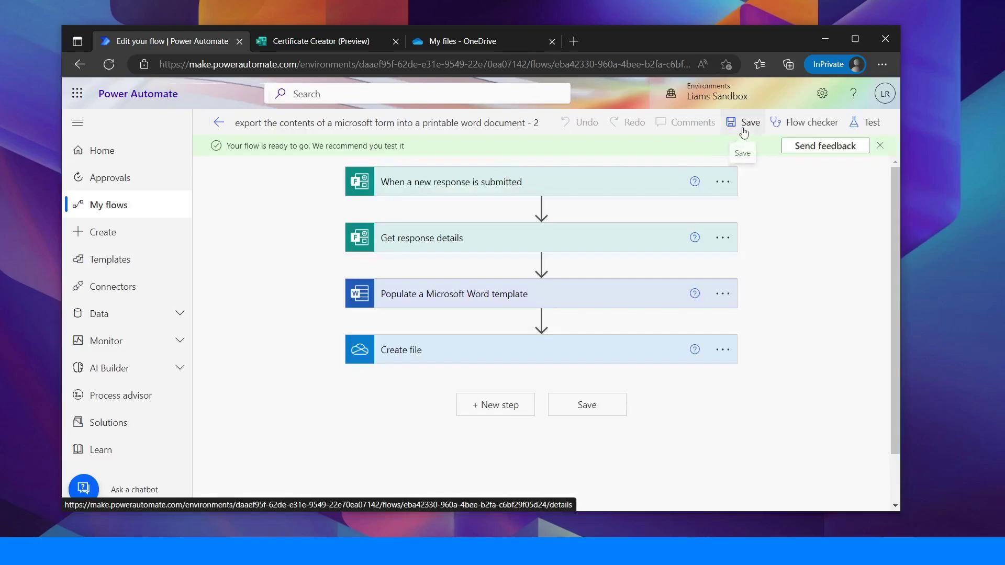
click(744, 131)
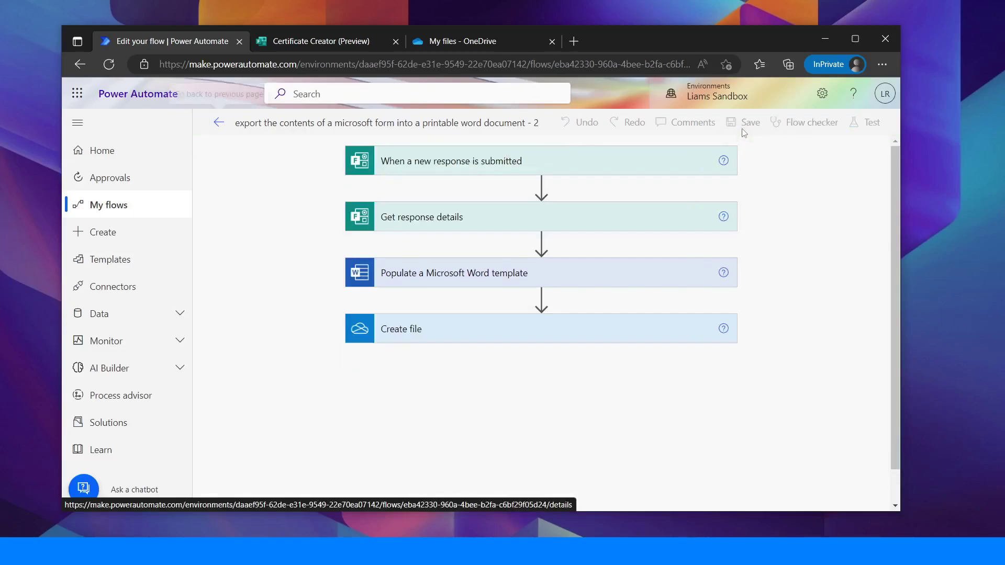
click(547, 160)
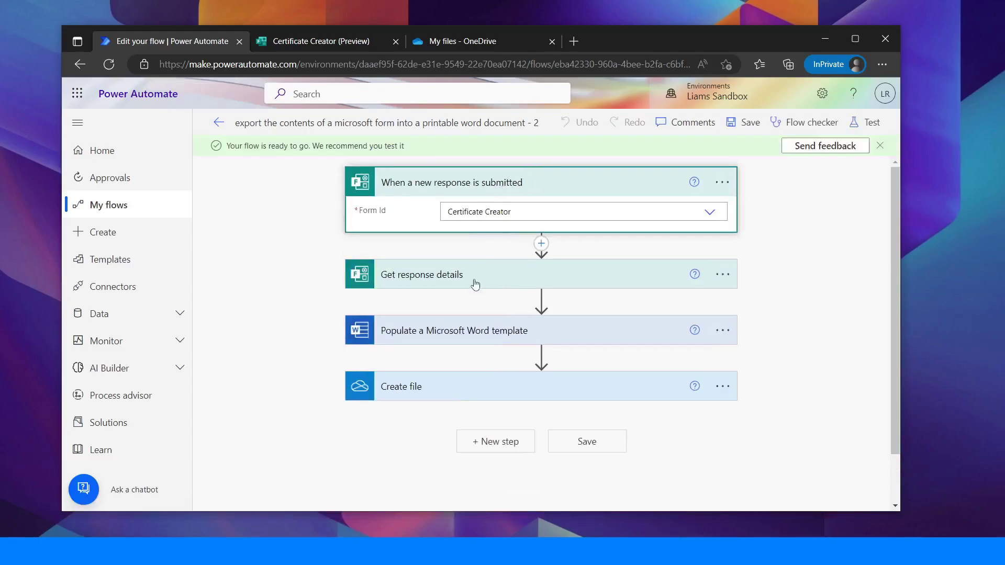
click(482, 336)
scroll(483, 335, down, 2)
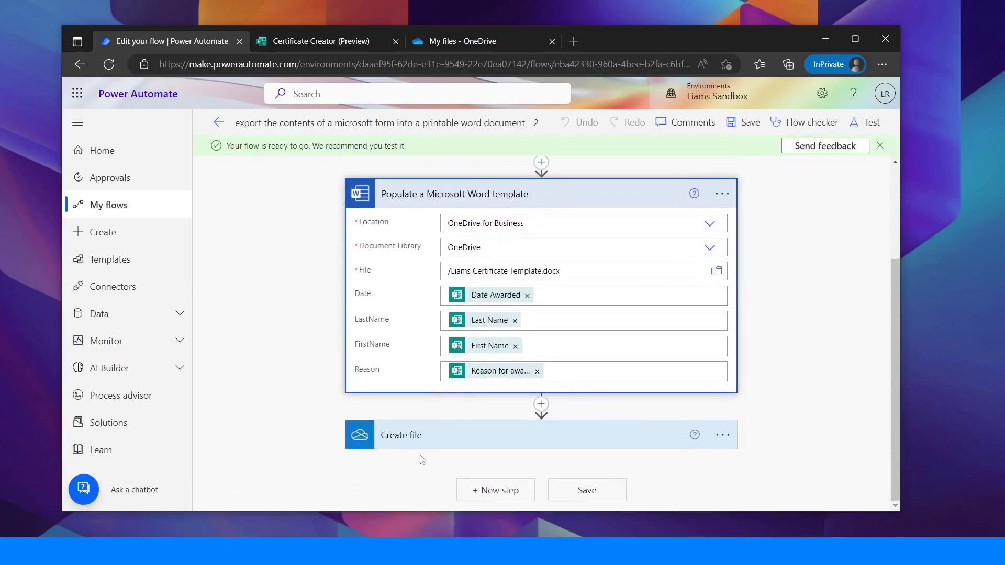
Confirm the OneDrive Certificates folder is empty, then go to the Certificate Creator form
click(453, 44)
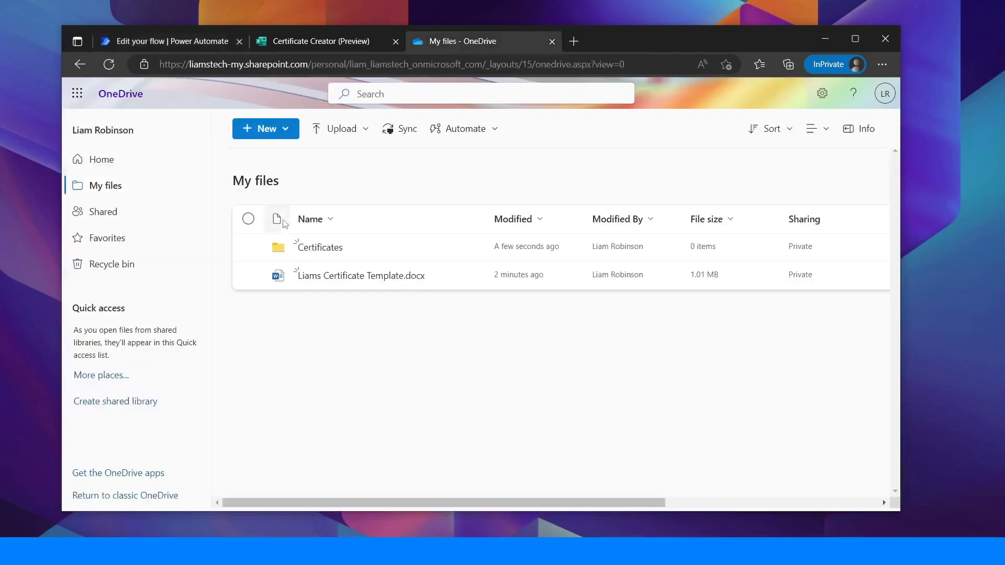
click(313, 251)
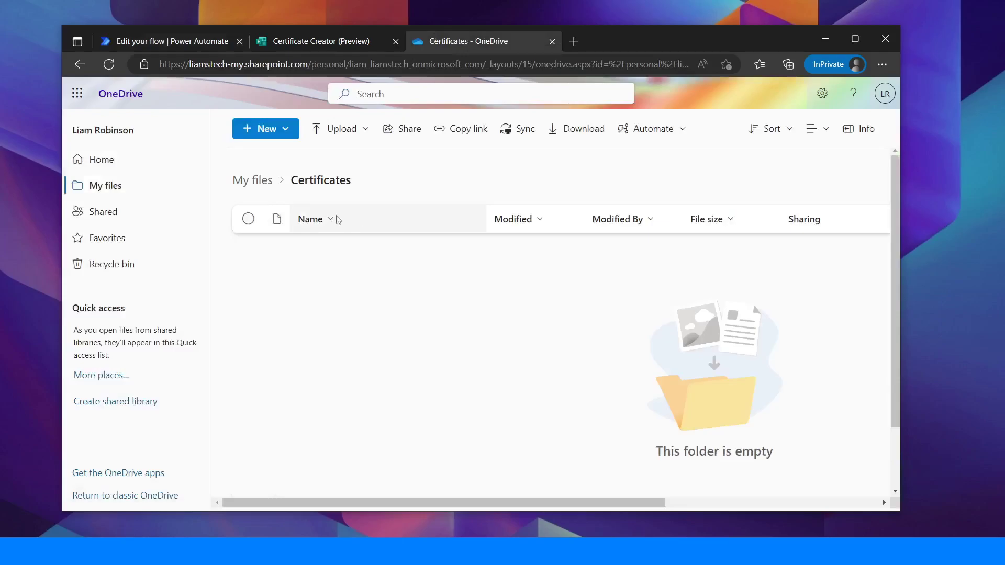
click(329, 47)
Enter the recipient's first name and last name in the form
click(278, 288)
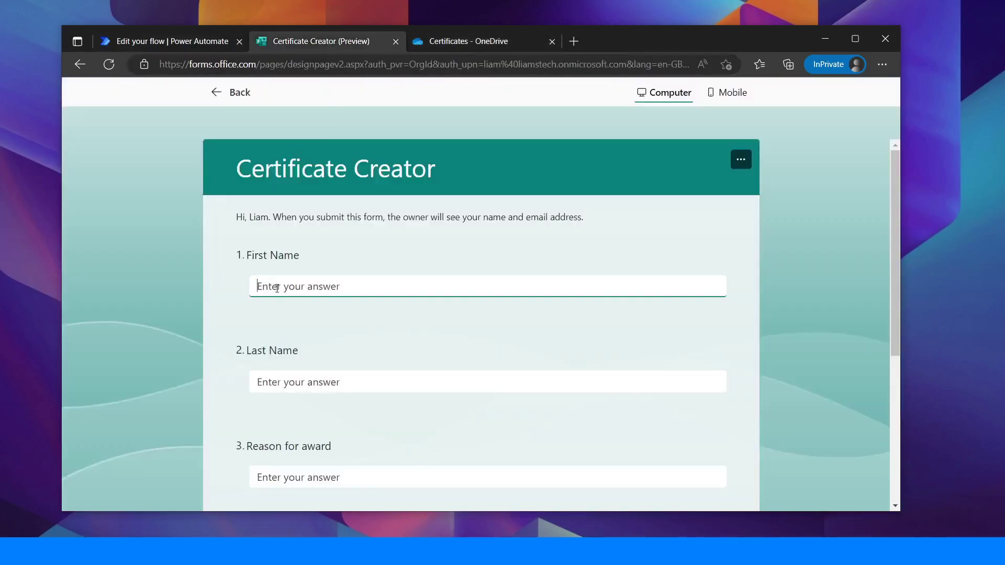
text(Joe Bloggs)
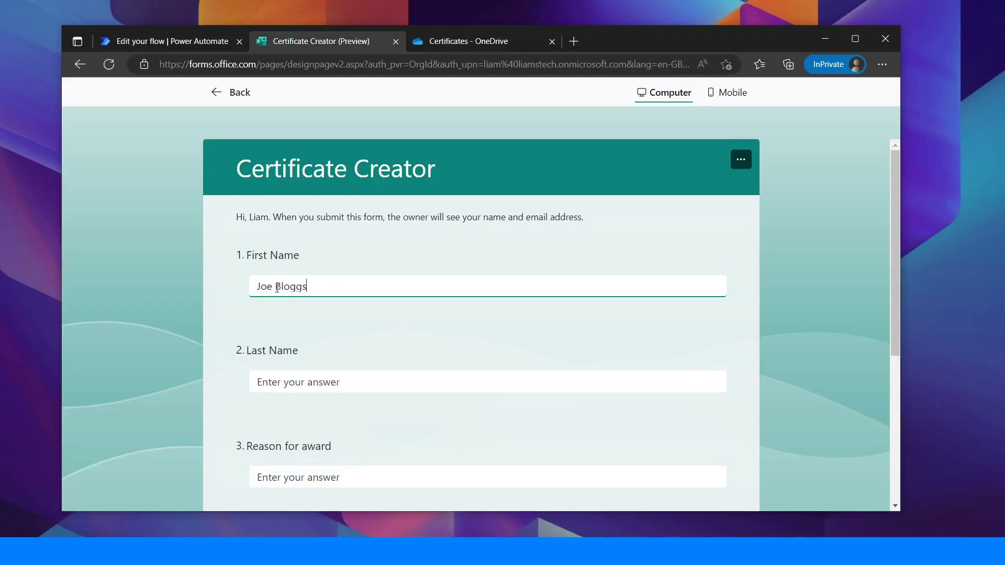
key(BackSpace)
key(BackSpace)
key(BackSpace)
key(BackSpace)
key(BackSpace)
key(BackSpace)
key(BackSpace)
key(Tab)
text(Bloggs)
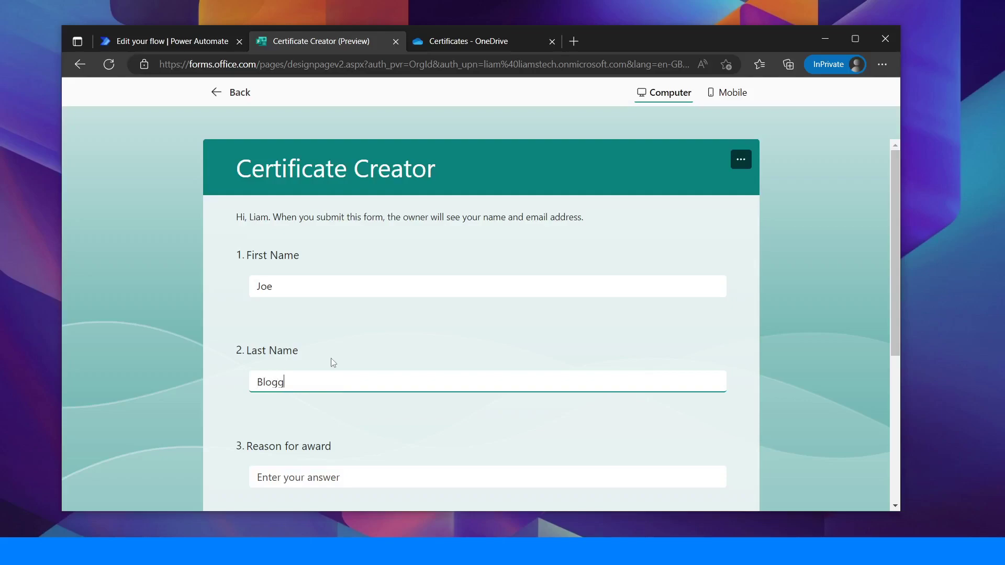
Give reason 'Winning the game' and award date 12 May 2023, then submit
scroll(586, 348, down, 3)
click(329, 313)
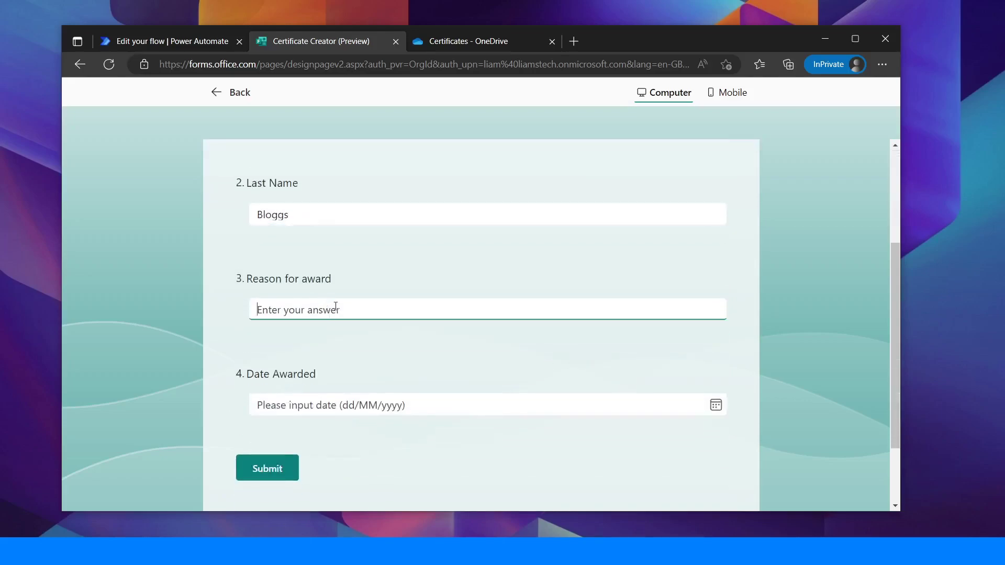
text(Winning the game)
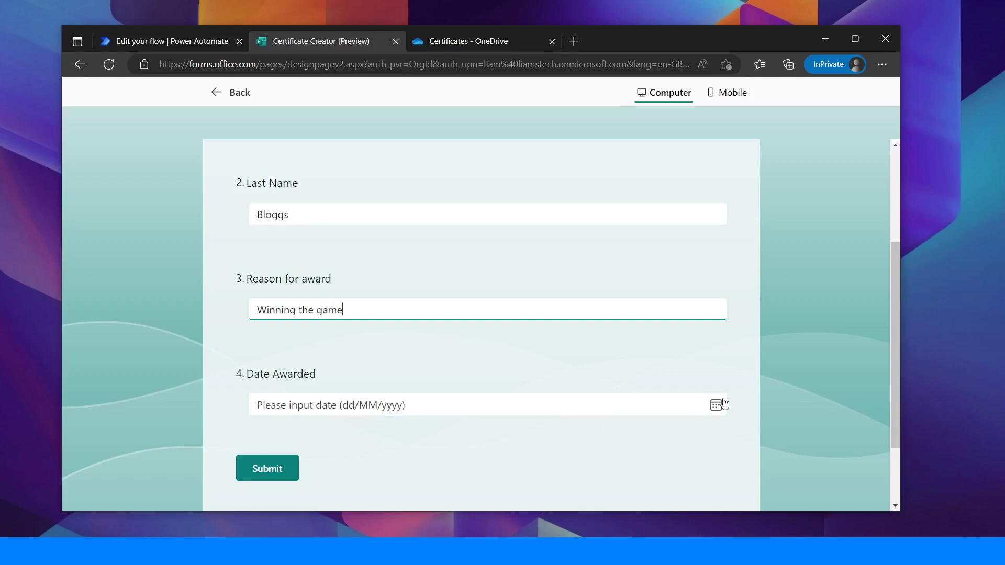
click(716, 406)
click(341, 295)
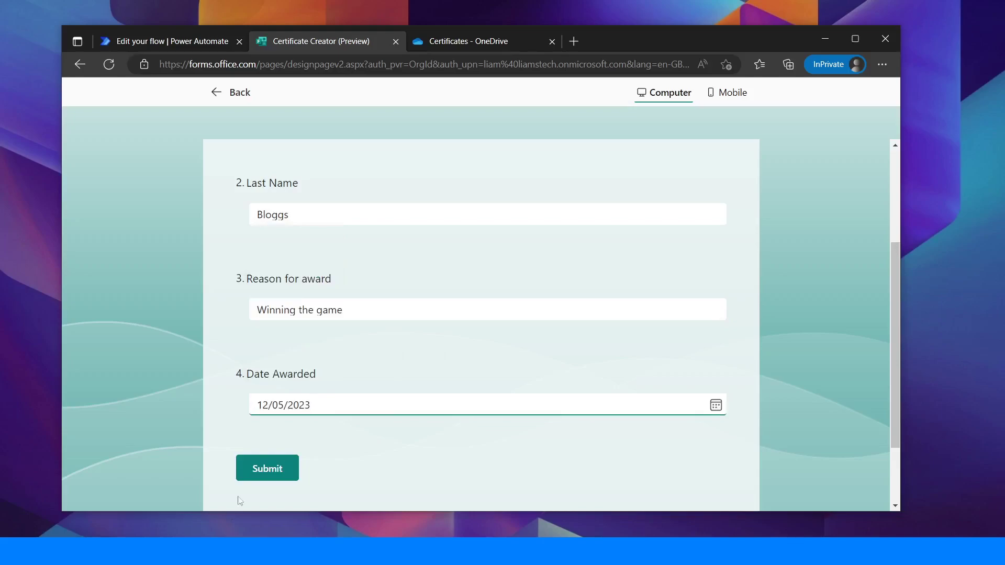
click(270, 468)
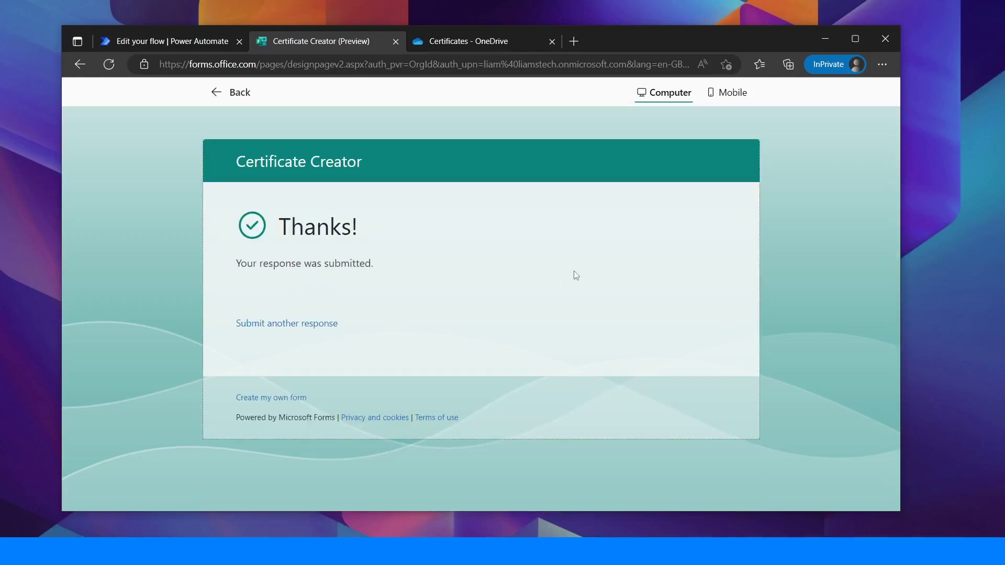
Refresh the OneDrive Certificates folder and open the new certificate .docx in Word for the web
click(474, 45)
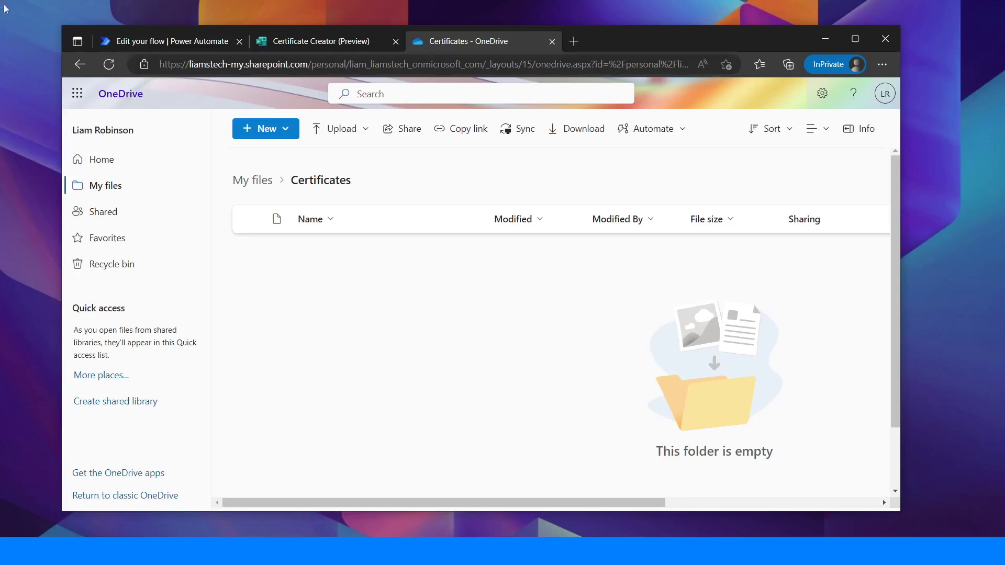
click(108, 65)
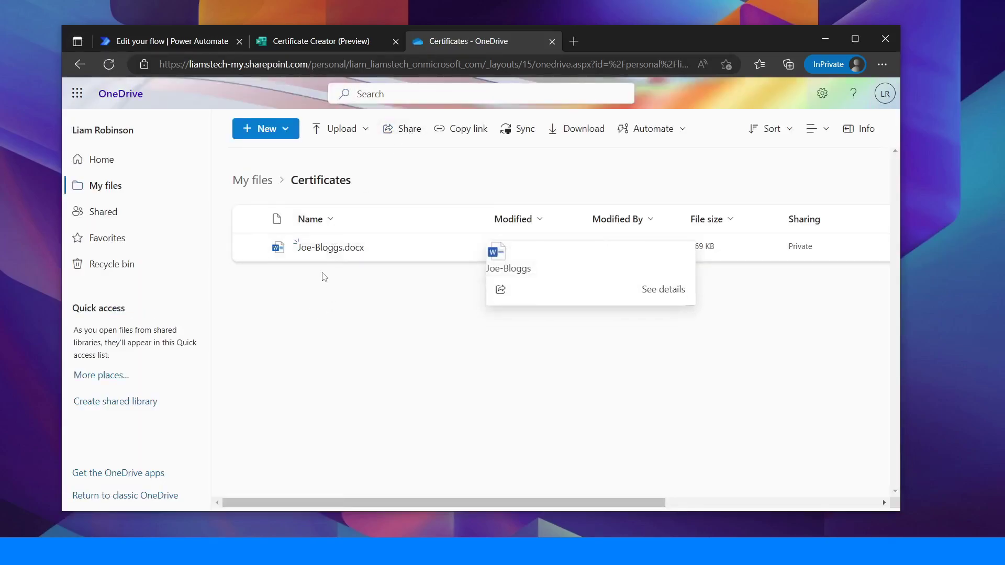
click(328, 248)
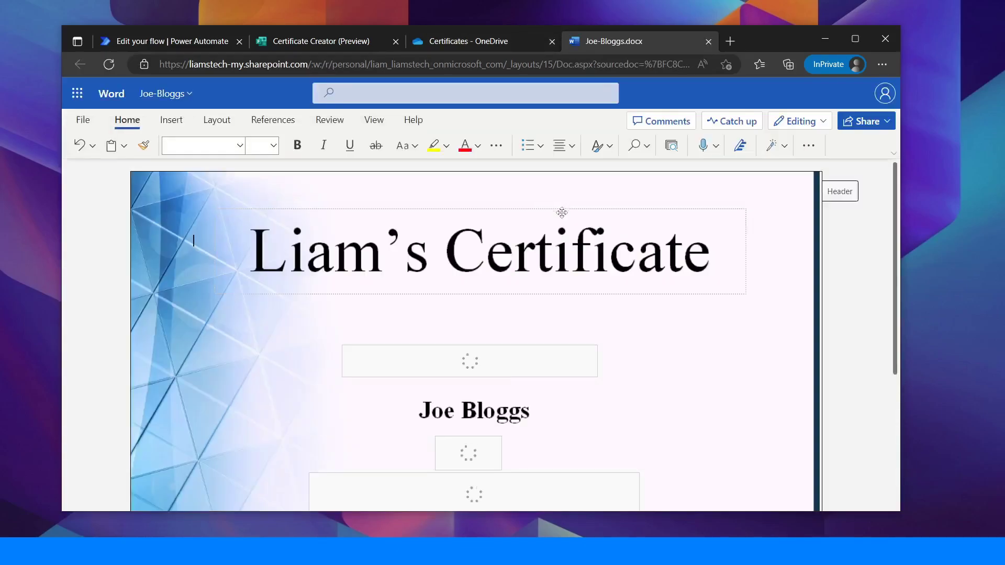
scroll(475, 365, down, 1)
scroll(475, 365, down, 2)
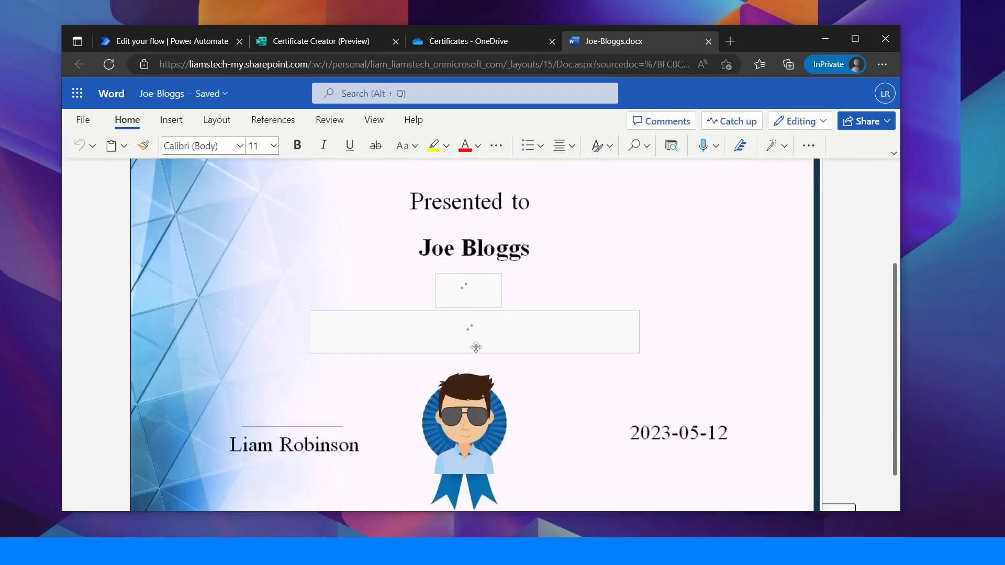
scroll(284, 426, down, 1)
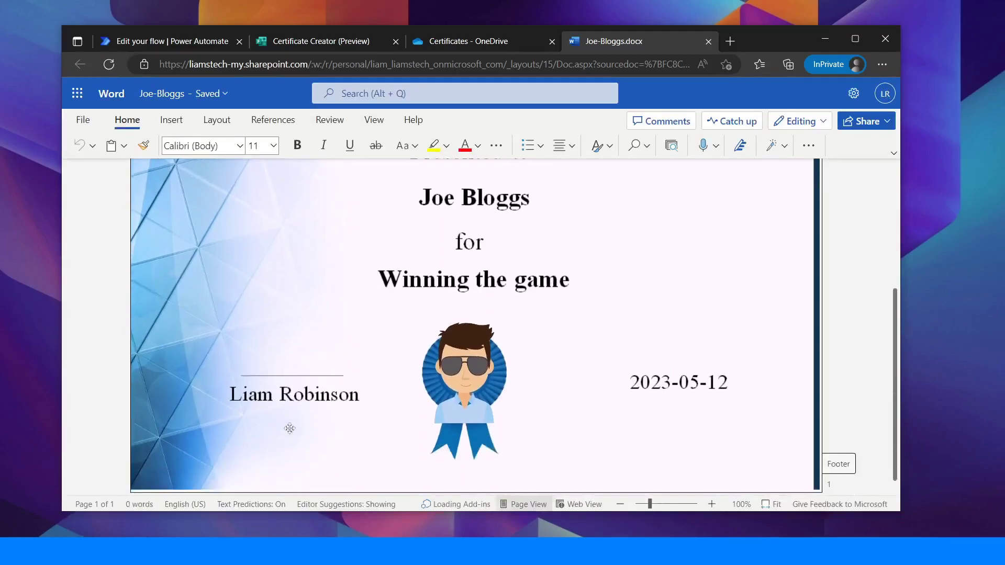
scroll(437, 342, up, 4)
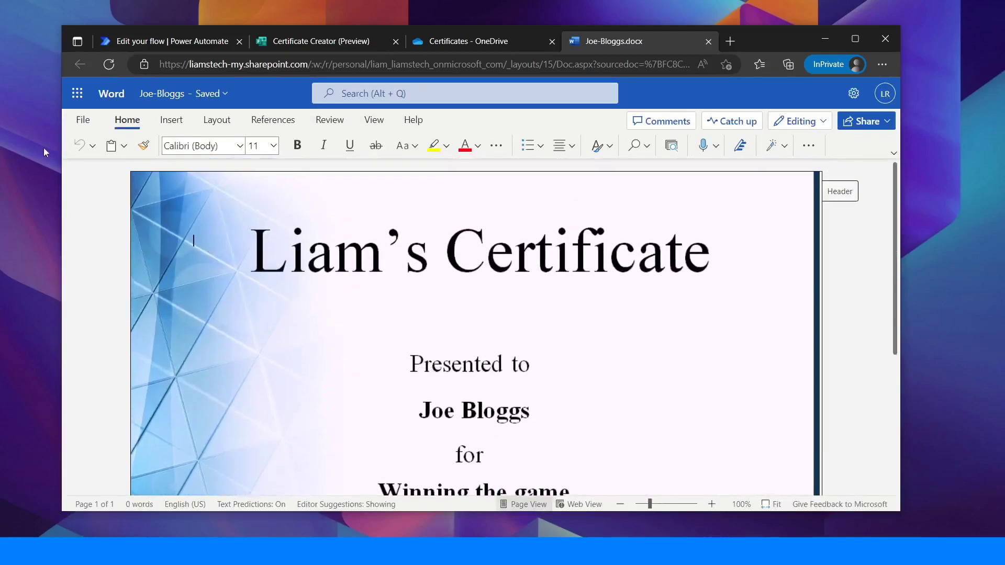
Open the flow's latest run from its 28-day run history to confirm it Succeeded
click(203, 46)
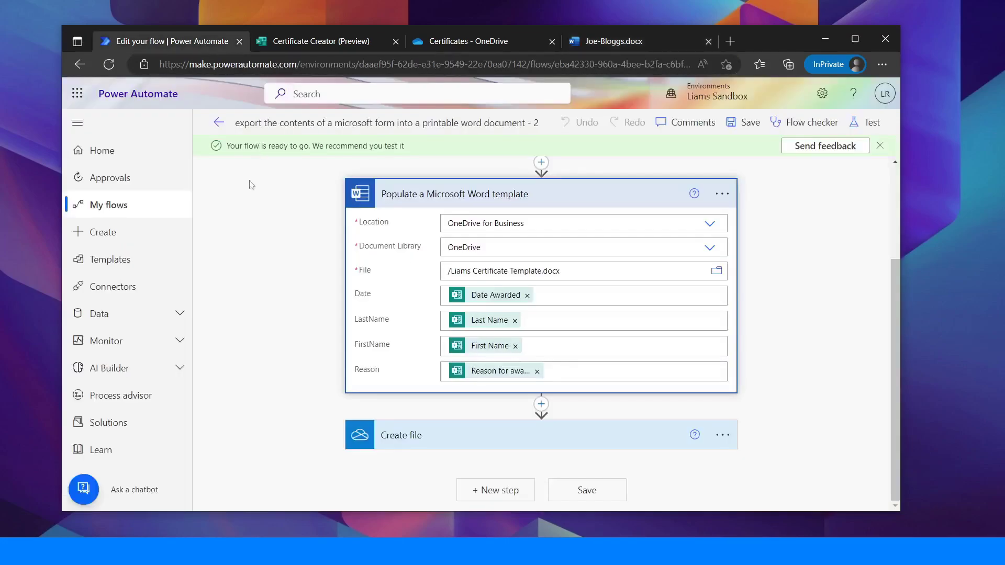
click(218, 122)
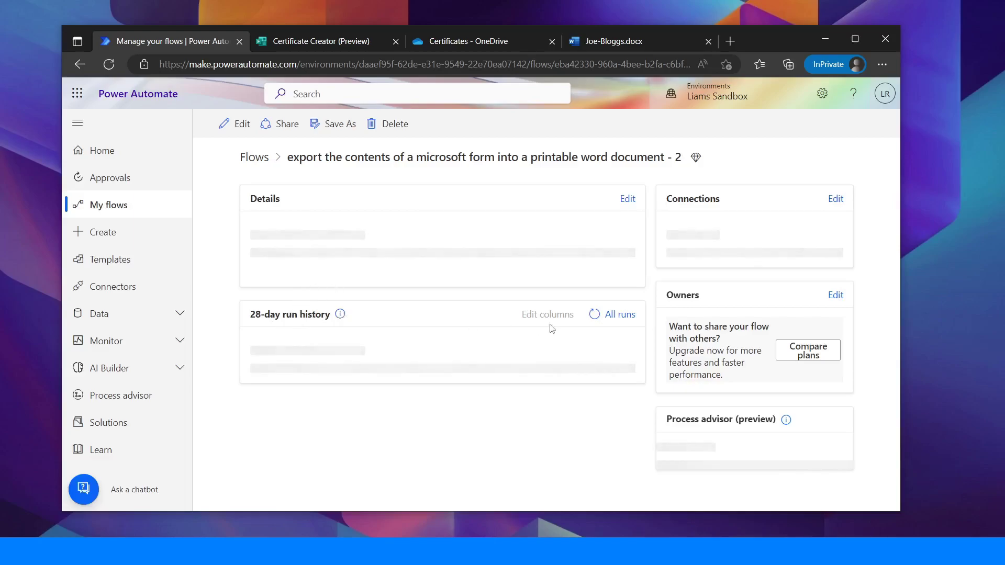
scroll(461, 367, down, 2)
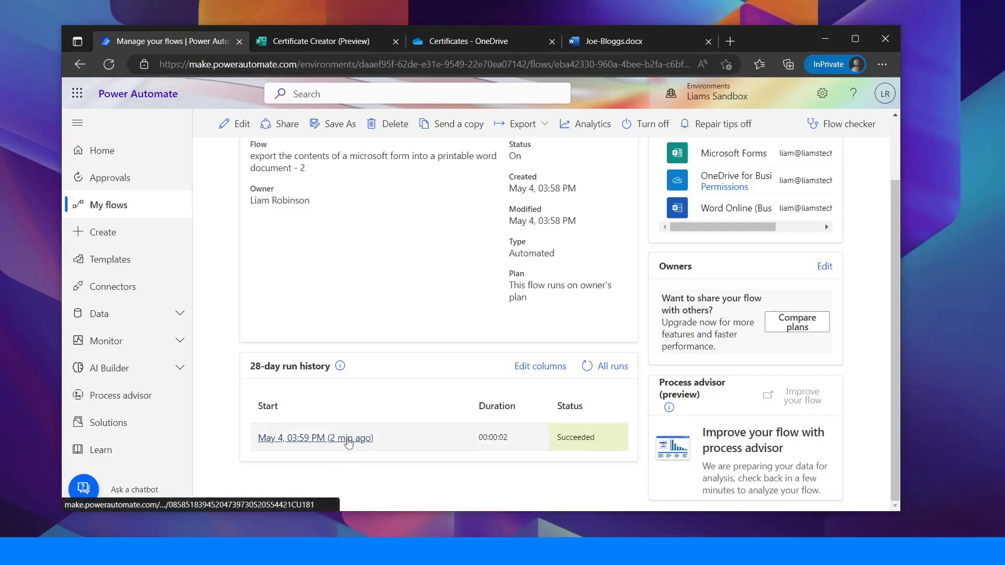
click(346, 438)
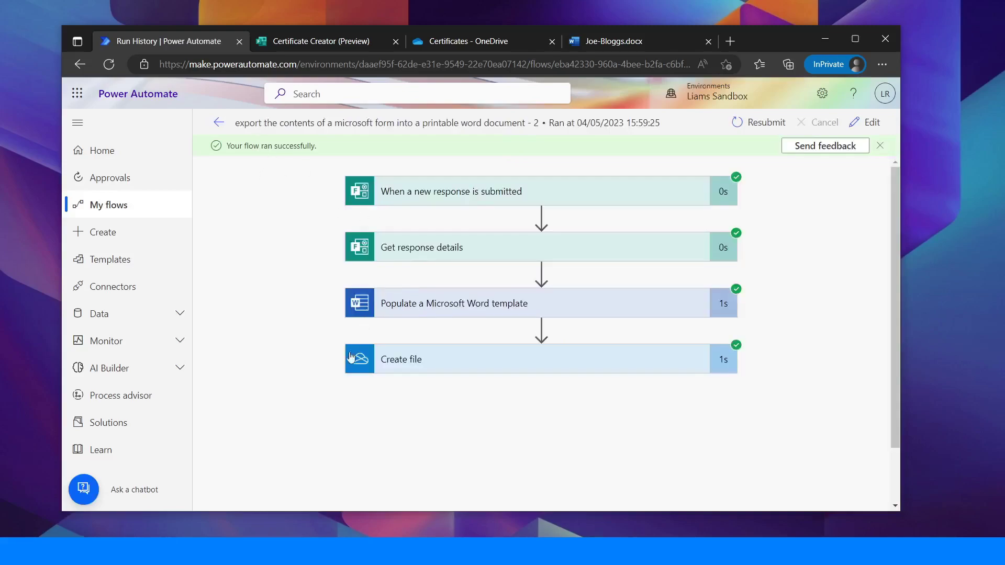
Confirm Create file saved to /Certificates, then review the finished certificate in Word
click(458, 367)
scroll(463, 389, down, 1)
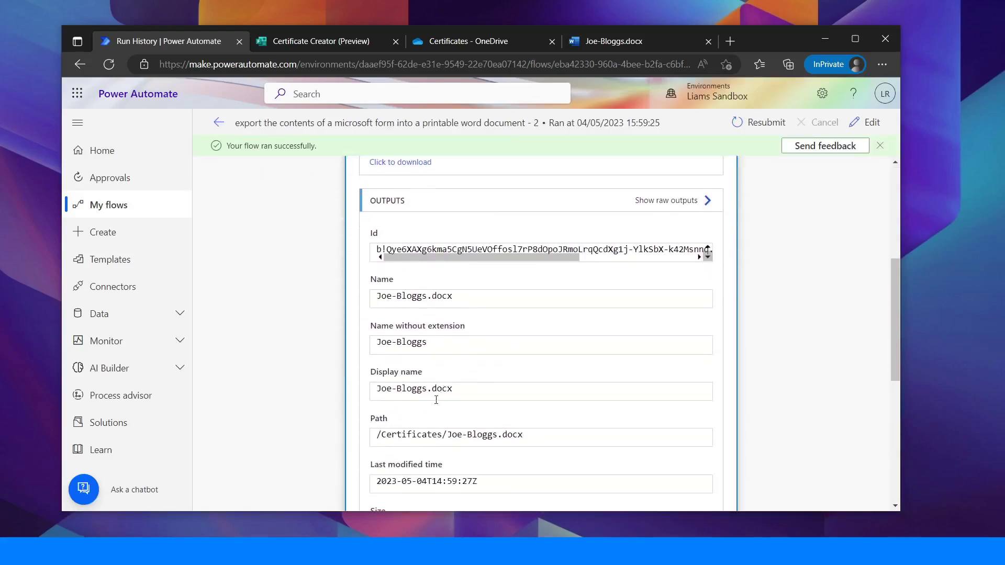
scroll(451, 390, down, 1)
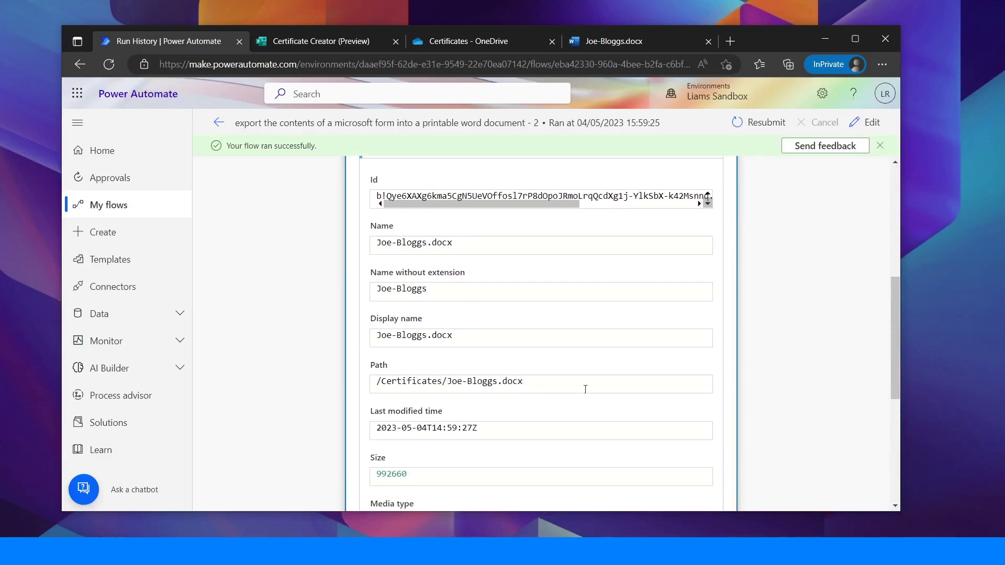
click(600, 38)
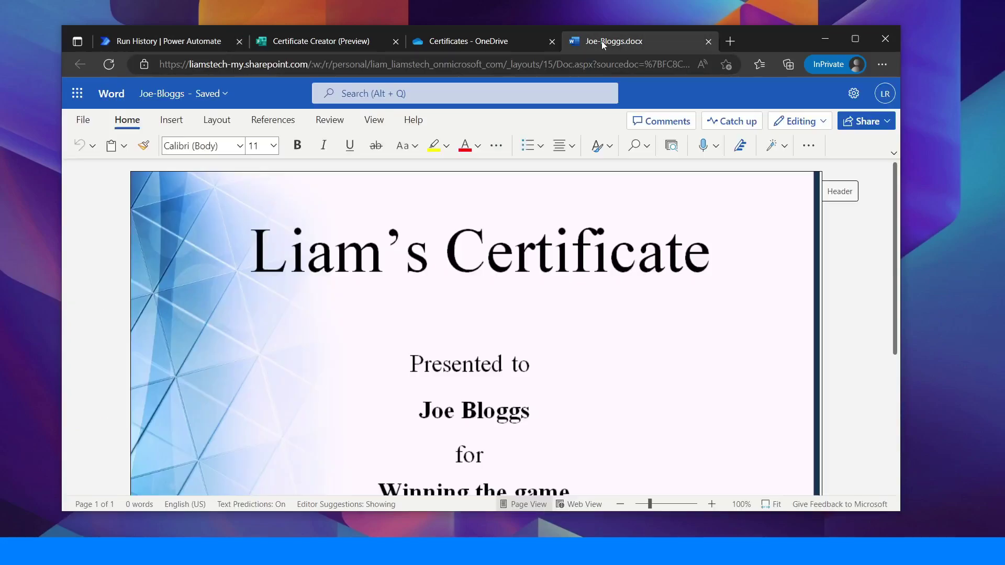
scroll(591, 312, down, 5)
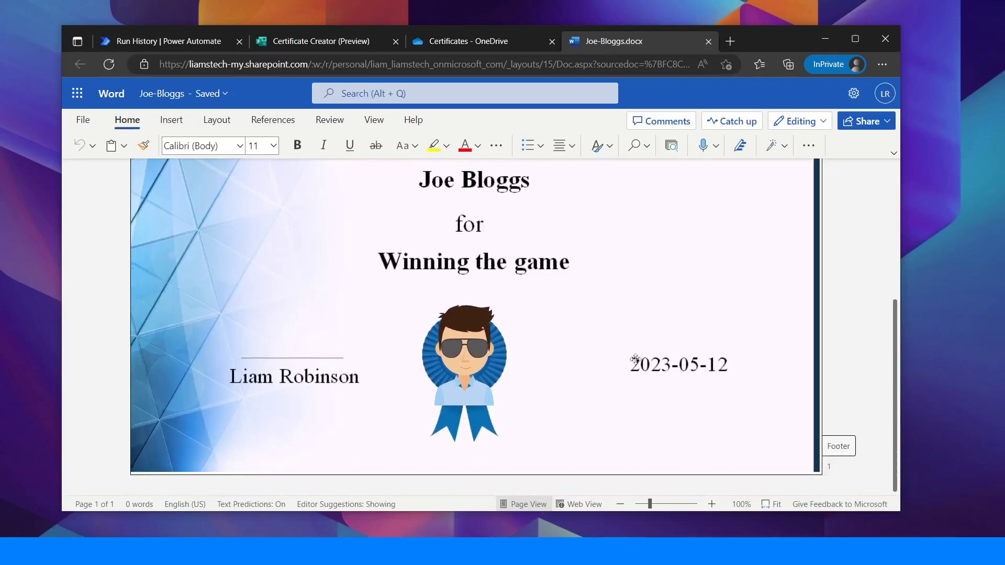